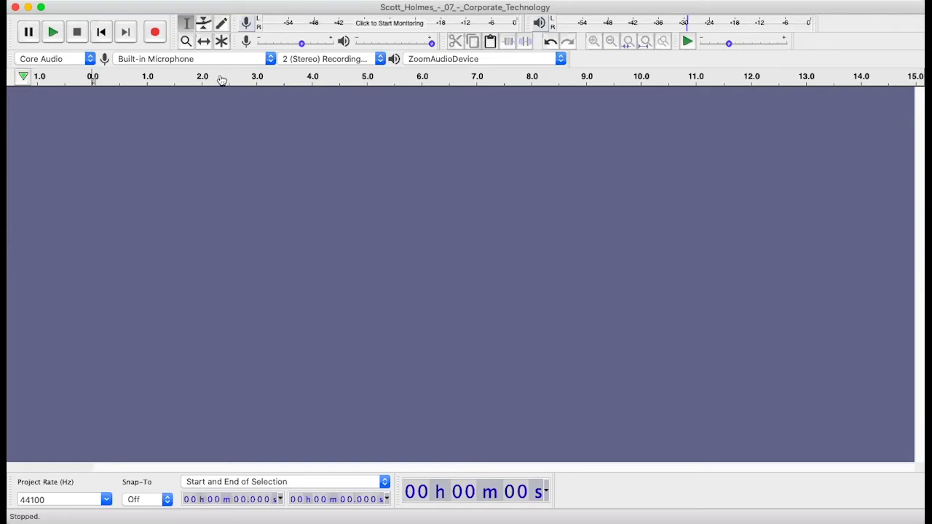
Monitor the built-in microphone's input level briefly and stop the monitoring
{"action": "left_click", "coordinate": [389, 26]}
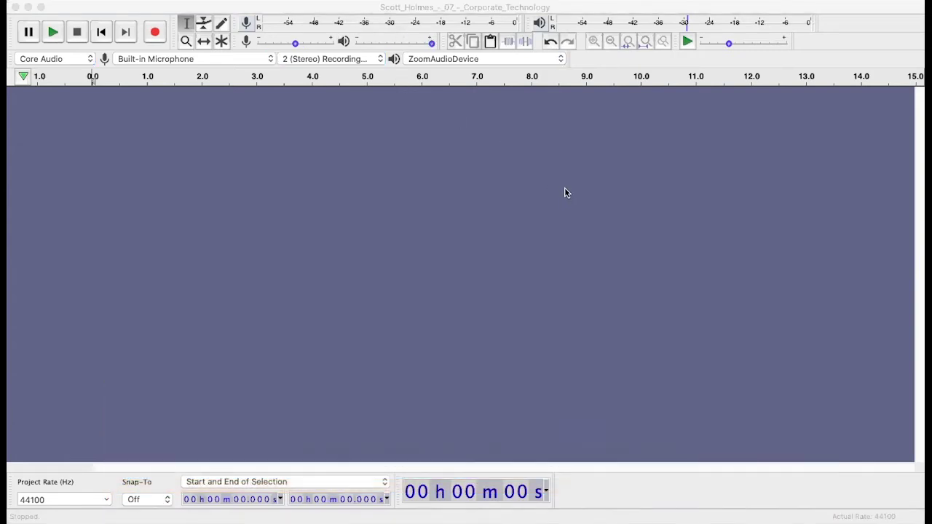
{"action": "left_click", "coordinate": [566, 192]}
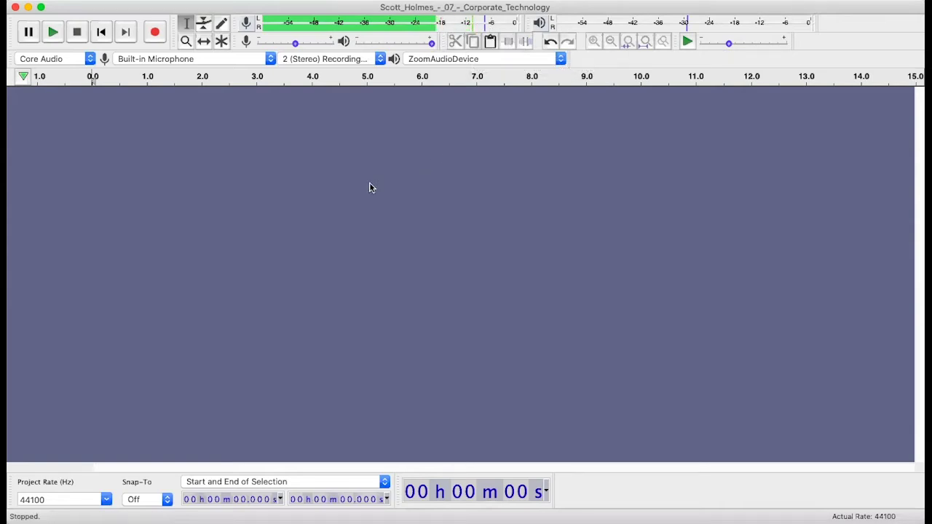
{"action": "left_click", "coordinate": [322, 26]}
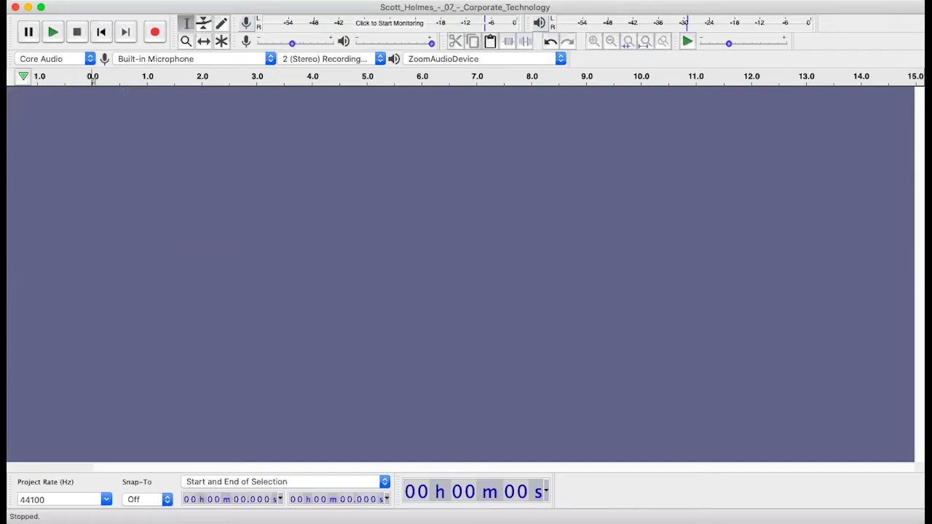
Import the Corporate Technology music MP3 and the WorkshopAudio_AudacityBasics MP3 together into the project
{"action": "left_click", "coordinate": [105, 1]}
{"action": "mouse_move", "coordinate": [145, 94]}
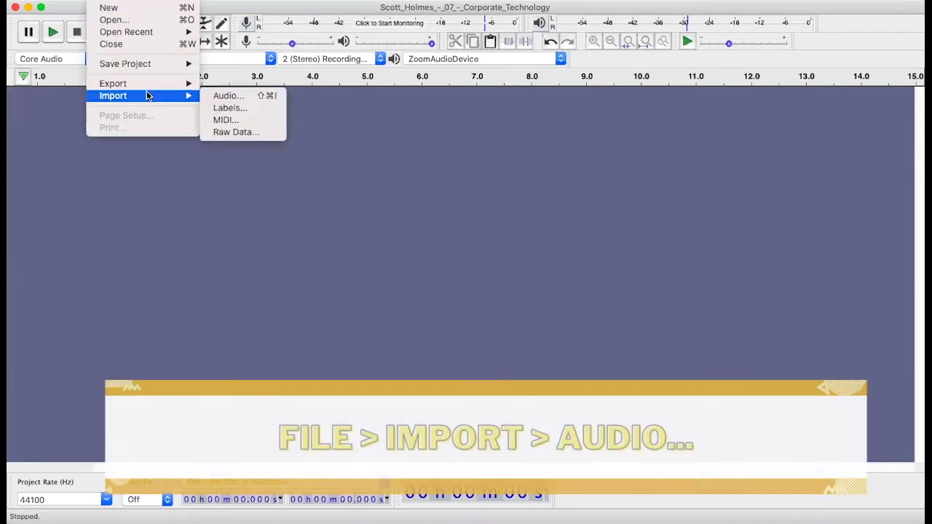
{"action": "left_click", "coordinate": [220, 97]}
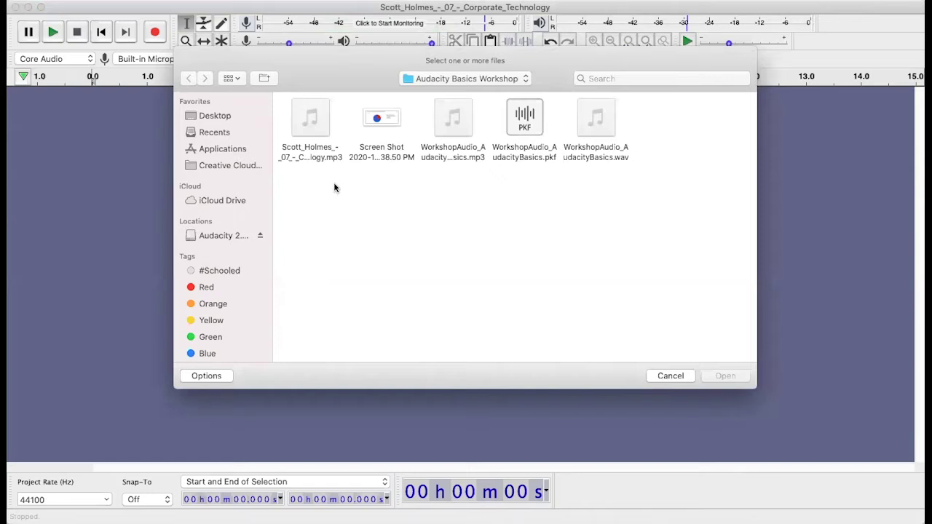
{"action": "left_click", "coordinate": [327, 140]}
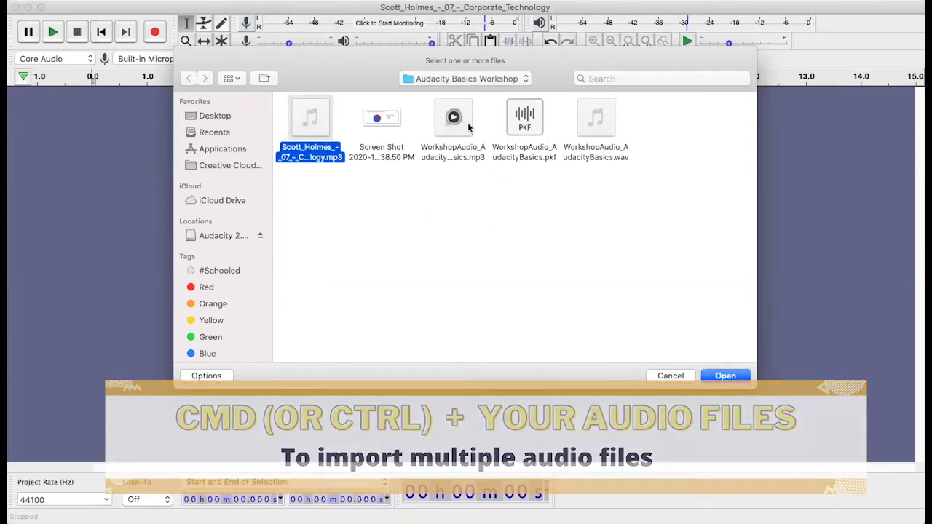
{"action": "left_click", "coordinate": [453, 118], "text": "super"}
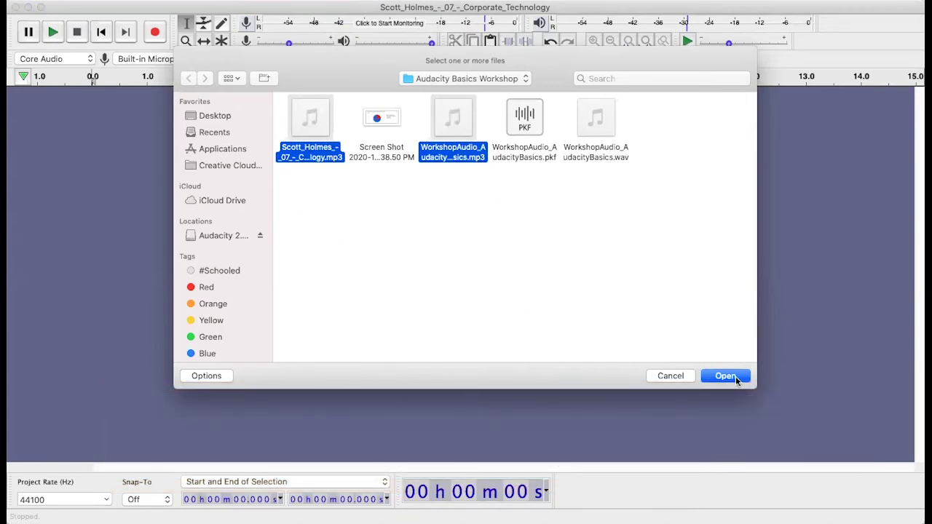
{"action": "left_click", "coordinate": [730, 376]}
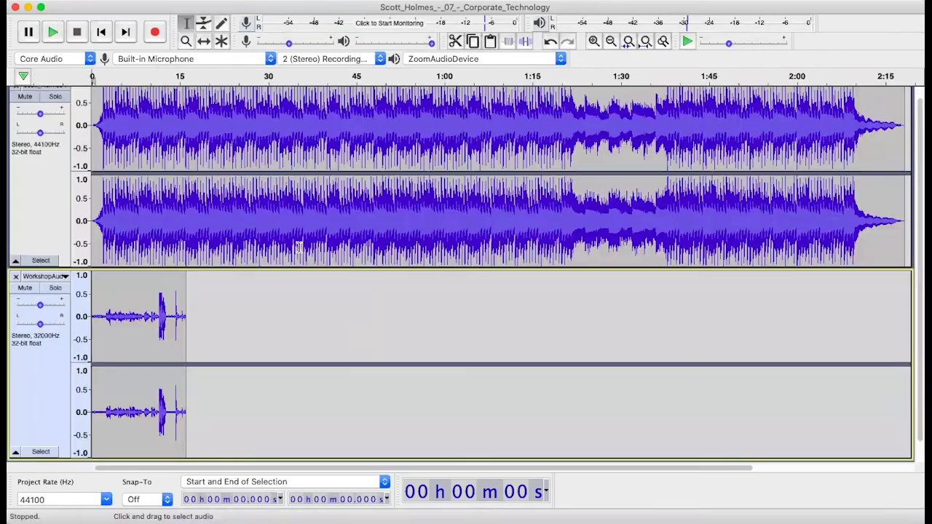
Mute the music track and move the WorkshopAudio track above it
{"action": "scroll", "coordinate": [293, 304], "scroll_direction": "up", "scroll_amount": 1}
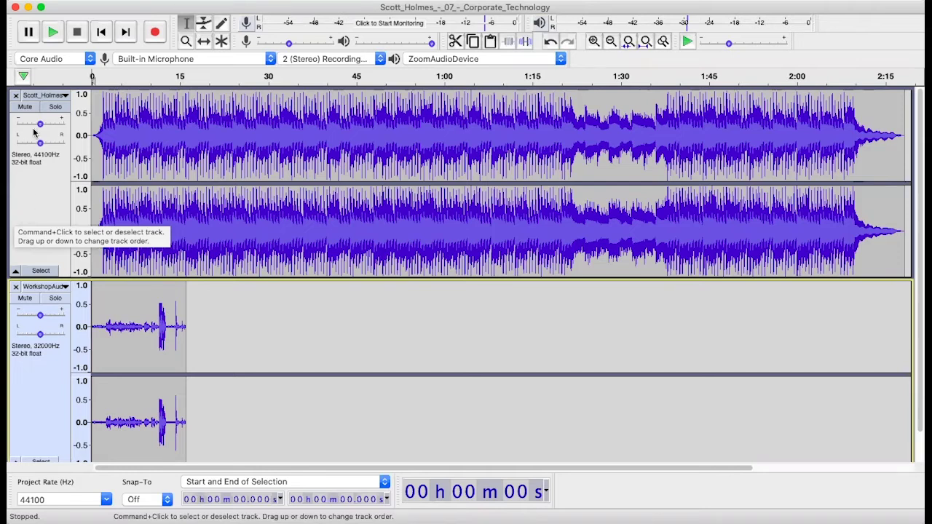
{"action": "left_click", "coordinate": [25, 106]}
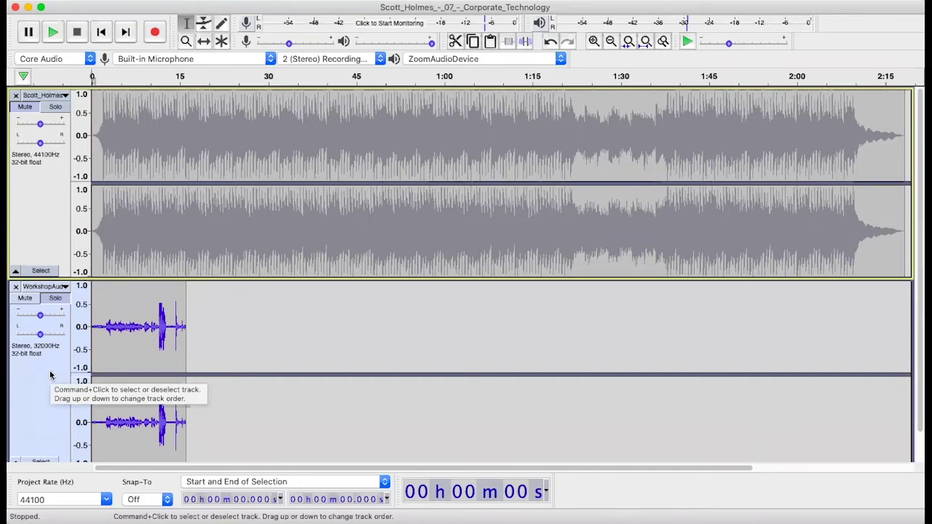
{"action": "left_click_drag", "start_coordinate": [50, 375], "coordinate": [39, 123]}
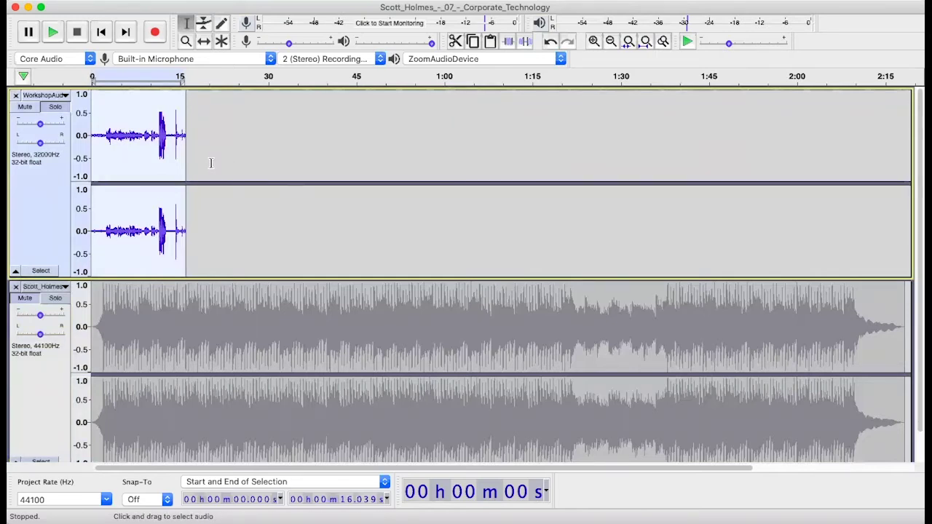
Play the WorkshopAudio track from the very beginning to review the recording
{"action": "left_click", "coordinate": [97, 135]}
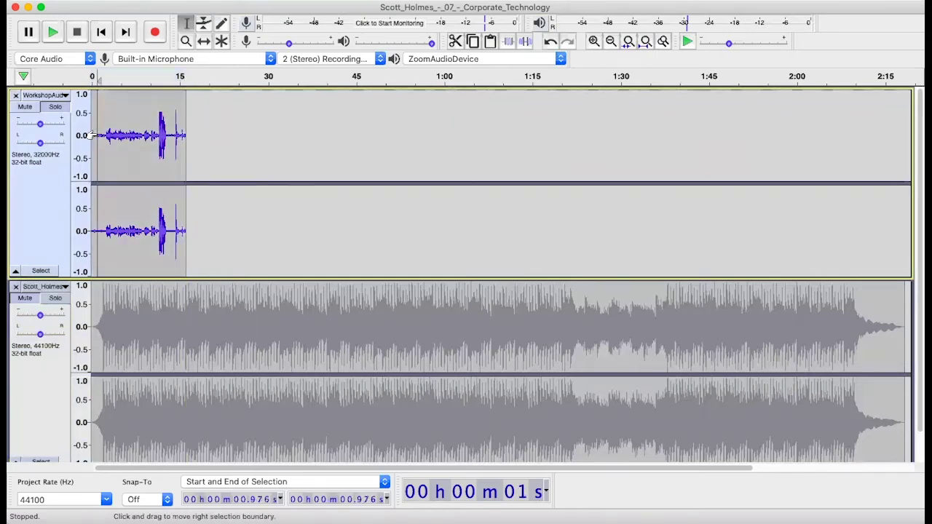
{"action": "left_click", "coordinate": [88, 131]}
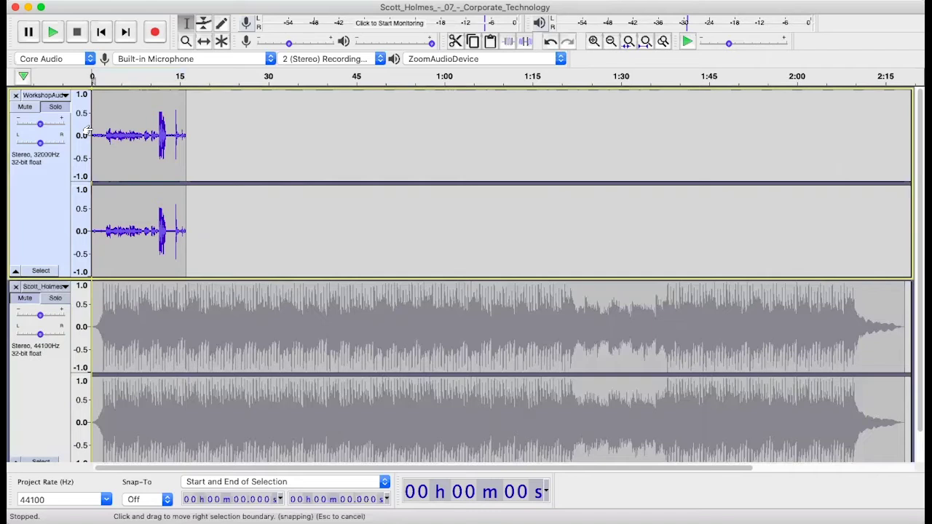
{"action": "key", "text": "space"}
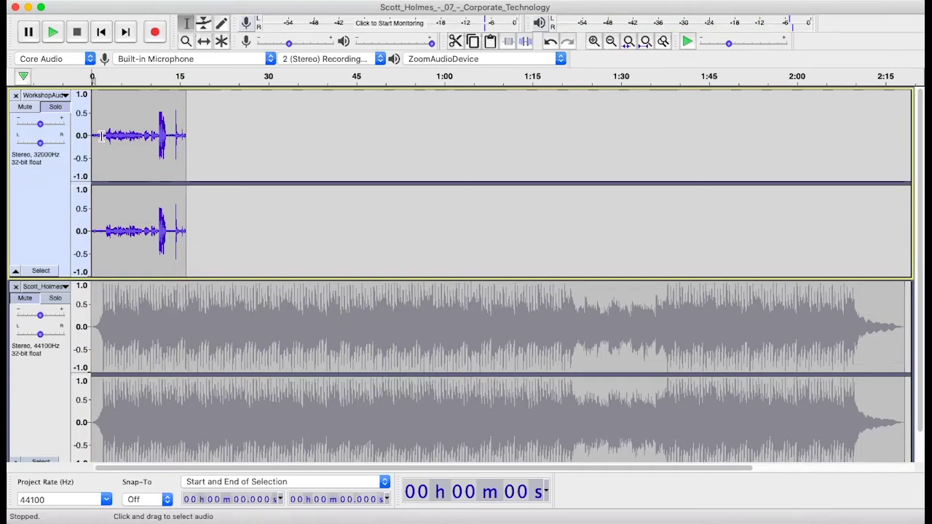
Split the WorkshopAudio track at about 1.5 seconds and delete the section before the split
{"action": "left_click", "coordinate": [100, 133]}
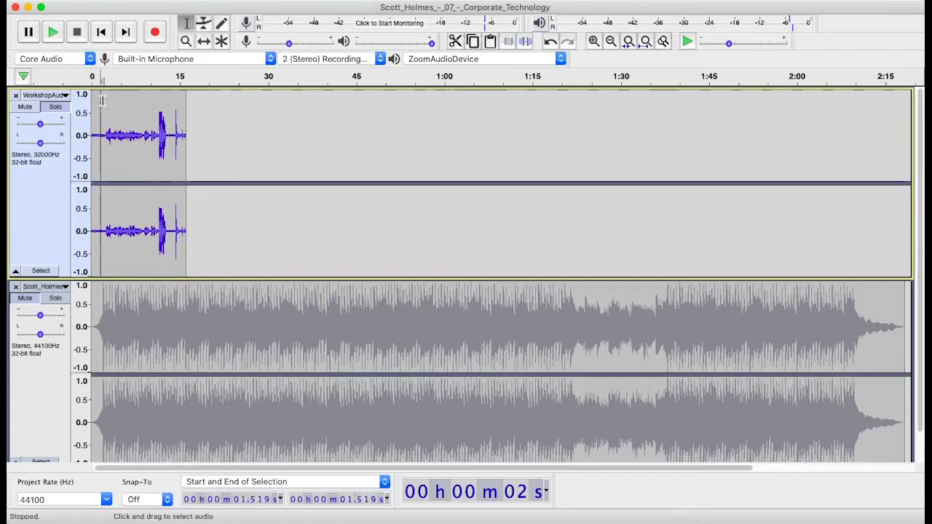
{"action": "left_click", "coordinate": [124, 0]}
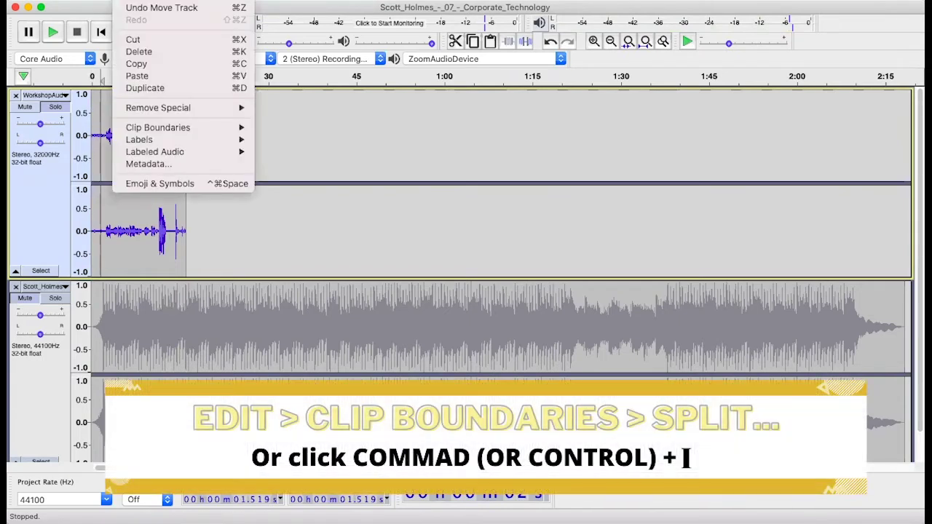
{"action": "mouse_move", "coordinate": [203, 133]}
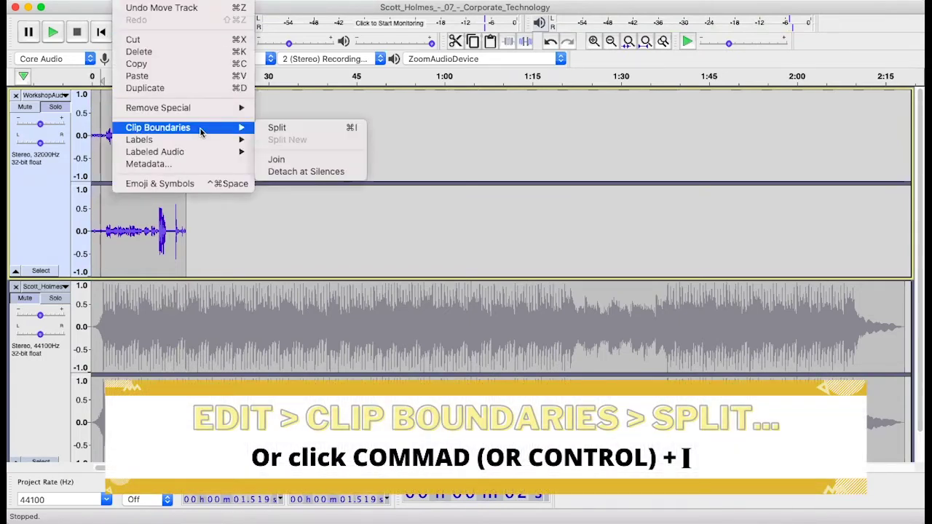
{"action": "left_click", "coordinate": [276, 127]}
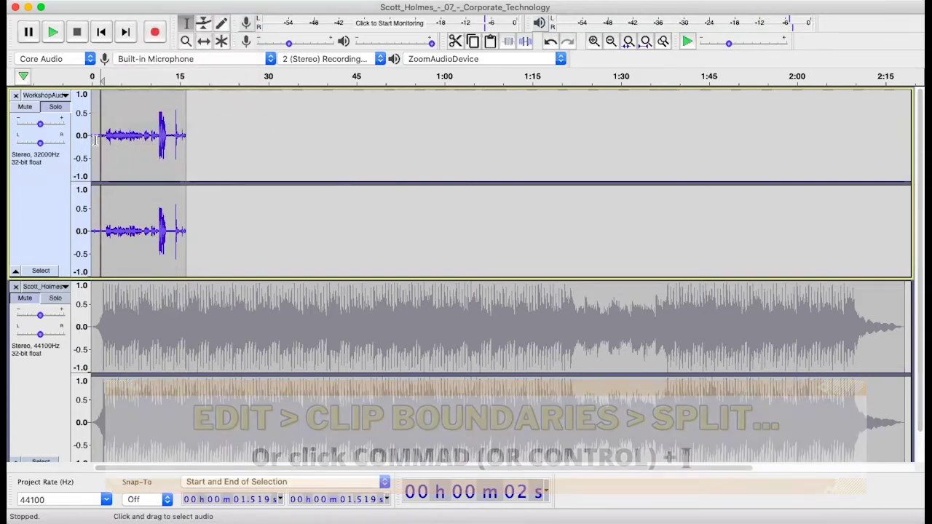
{"action": "key", "text": "shift+Home"}
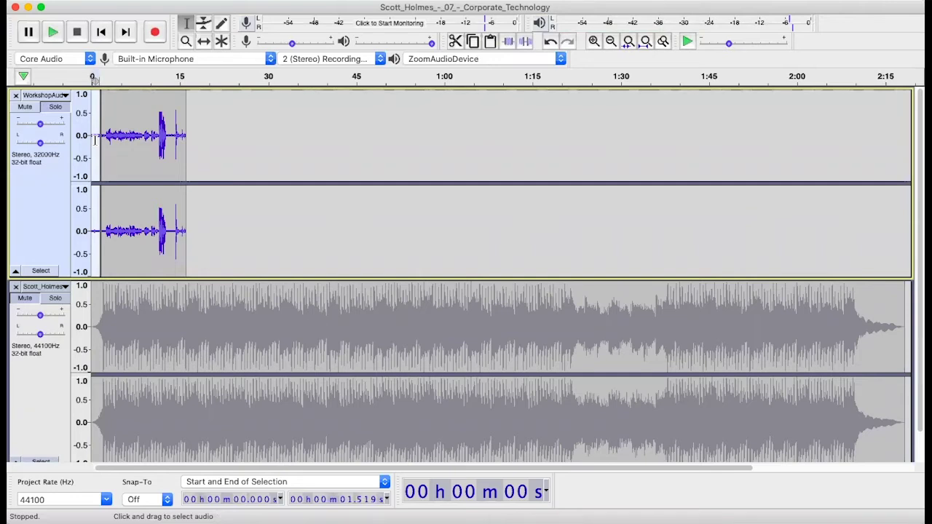
{"action": "key", "text": "Delete"}
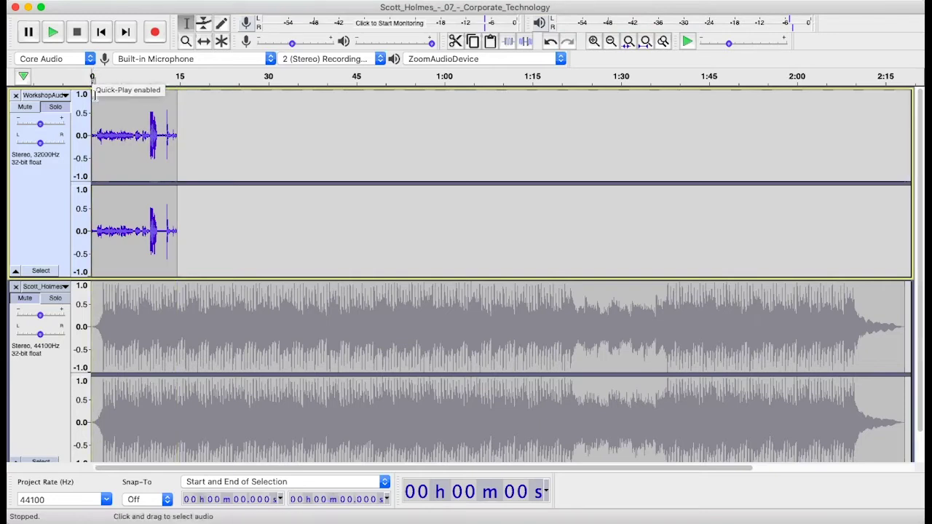
Play the loud passage of the WorkshopAudio track from about 9.65 seconds and stop the playback
{"action": "left_click", "coordinate": [148, 136]}
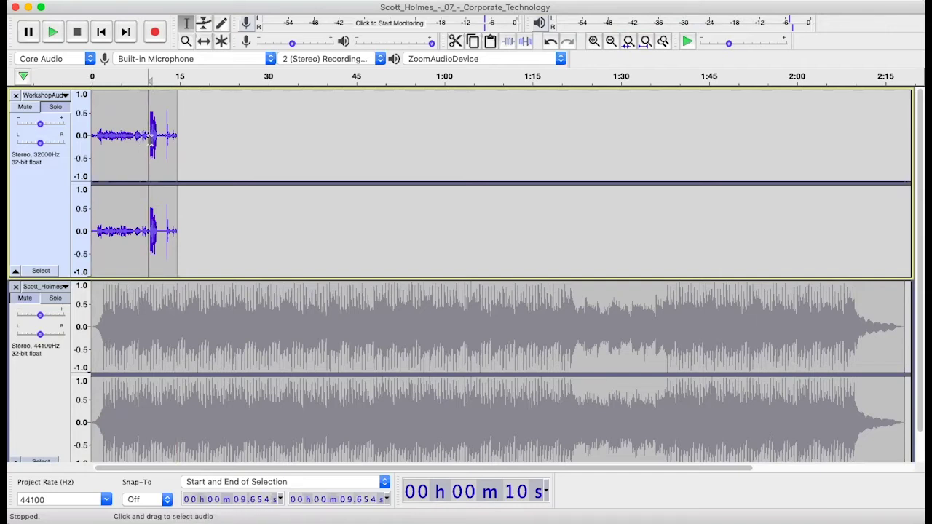
{"action": "key", "text": "space"}
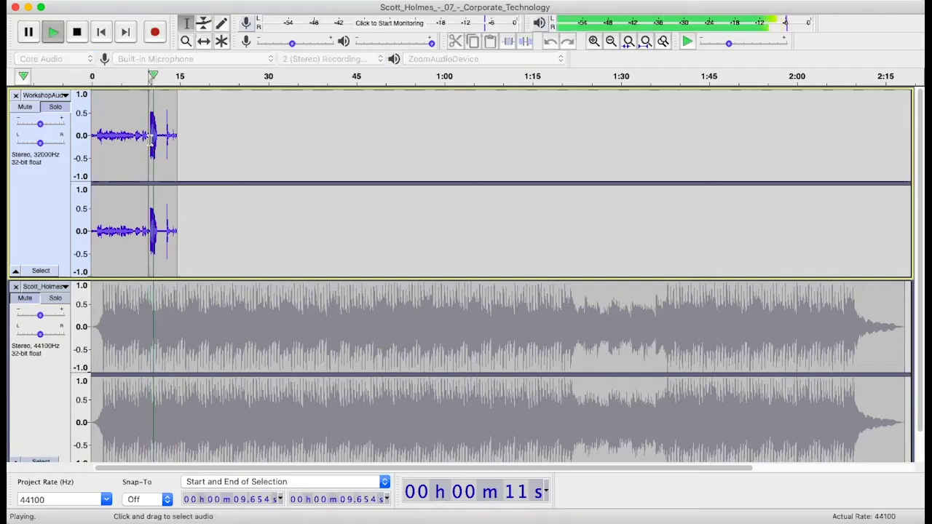
{"action": "key", "text": "space"}
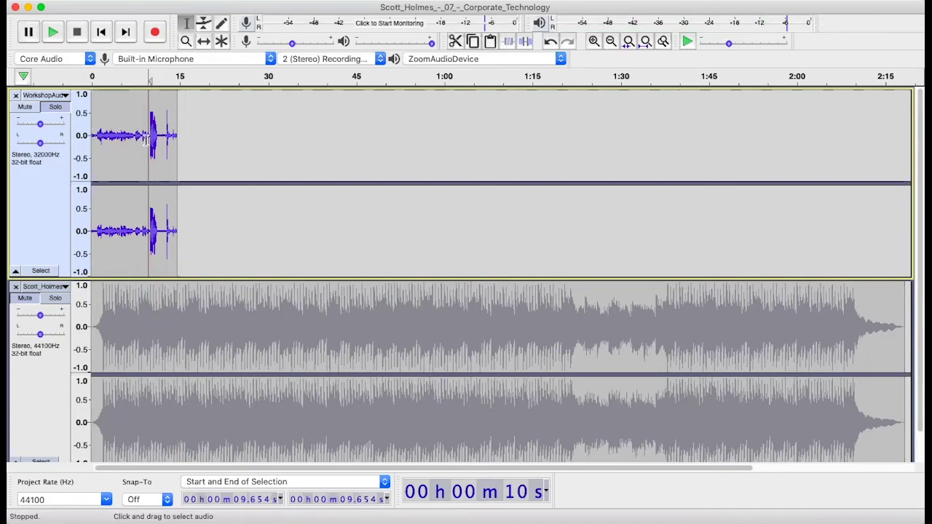
Amplify the loud passage from about 9.9 to 11.0 seconds in the WorkshopAudio track by -2 dB, repeating the effect to match the surrounding audio
{"action": "scroll", "coordinate": [167, 143], "scroll_direction": "up", "scroll_amount": 1, "text": "ctrl"}
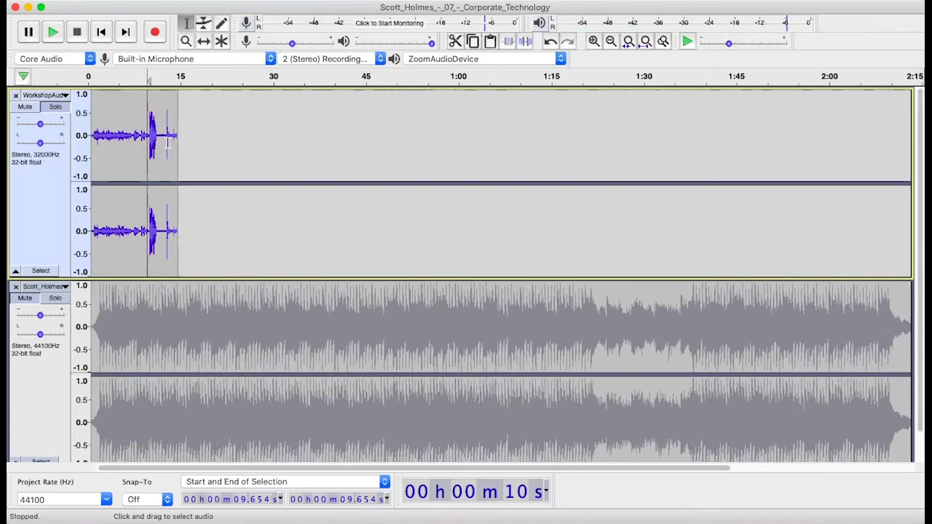
{"action": "scroll", "coordinate": [149, 144], "scroll_direction": "up", "scroll_amount": 2, "text": "ctrl"}
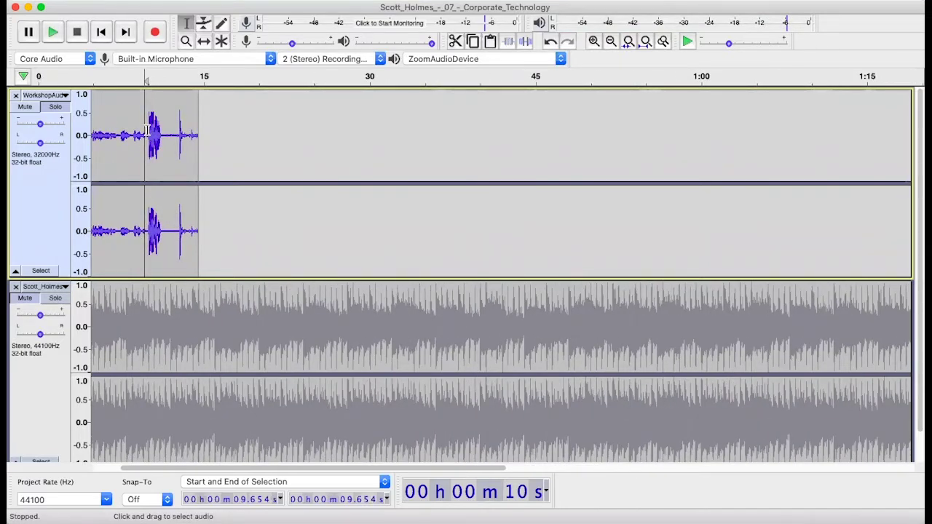
{"action": "left_click", "coordinate": [147, 130]}
{"action": "left_click_drag", "start_coordinate": [149, 133], "coordinate": [158, 144]}
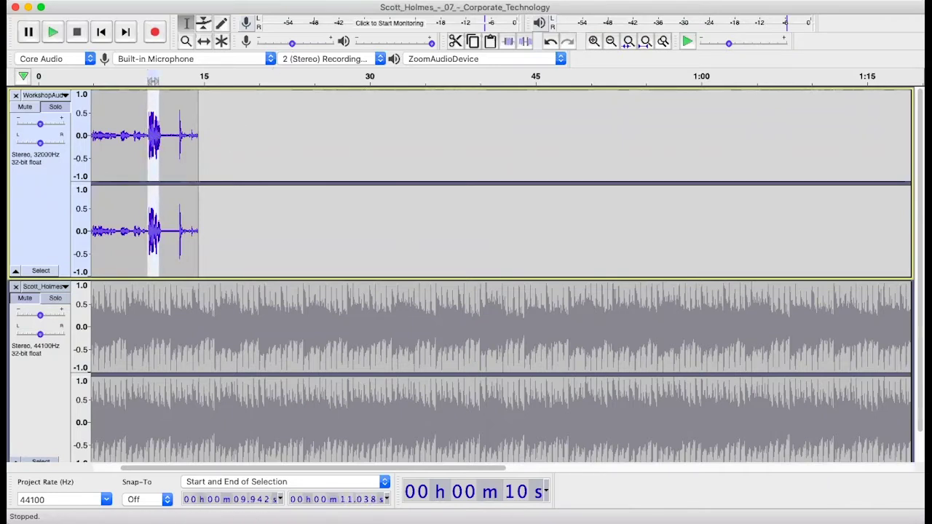
{"action": "left_click", "coordinate": [368, 0]}
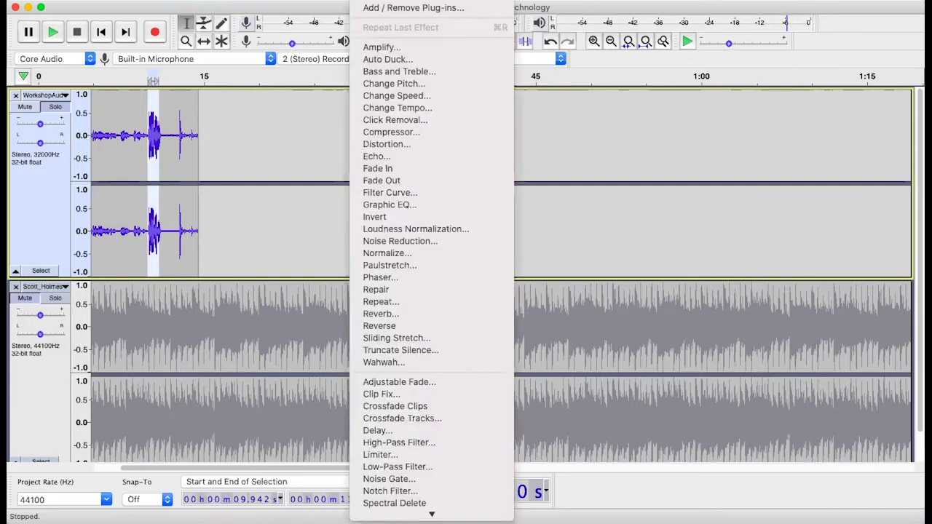
{"action": "left_click", "coordinate": [387, 48]}
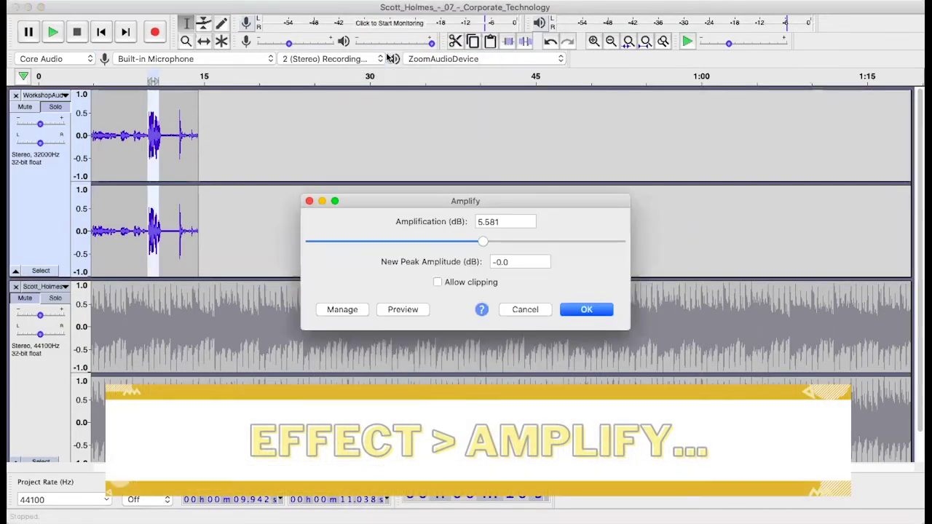
{"action": "double_click", "coordinate": [506, 224]}
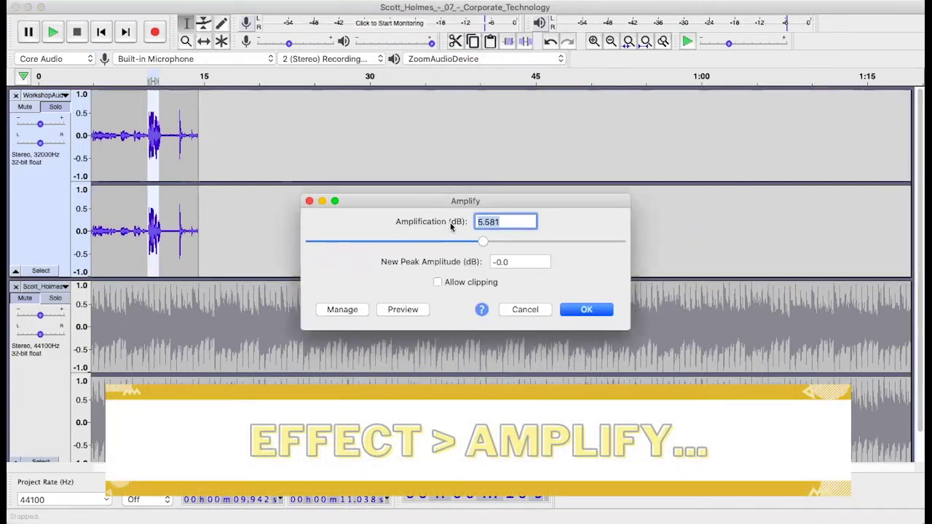
{"action": "type", "text": "-2"}
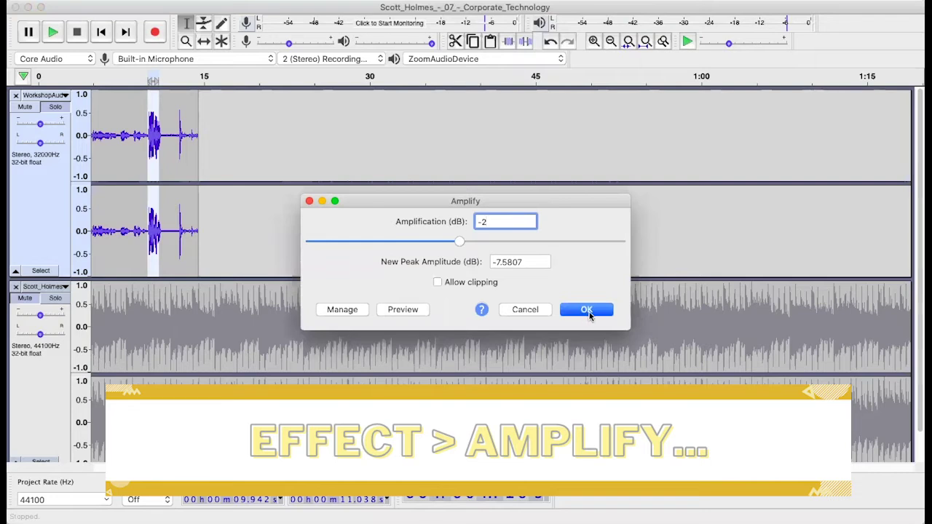
{"action": "left_click", "coordinate": [587, 310]}
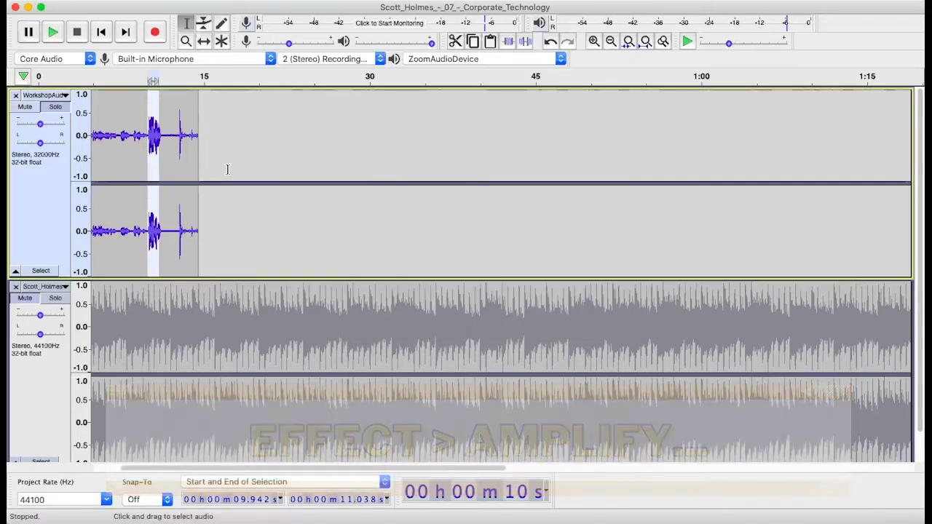
{"action": "key", "text": "super+r"}
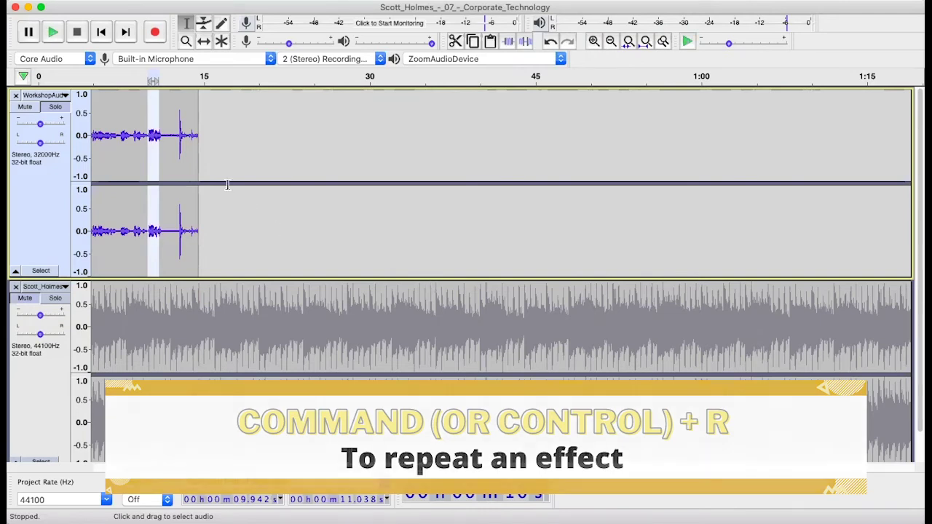
Play the edited WorkshopAudio track from the start to check the lowered passage
{"action": "left_click", "coordinate": [175, 146]}
{"action": "scroll", "coordinate": [171, 144], "scroll_direction": "left", "scroll_amount": 3}
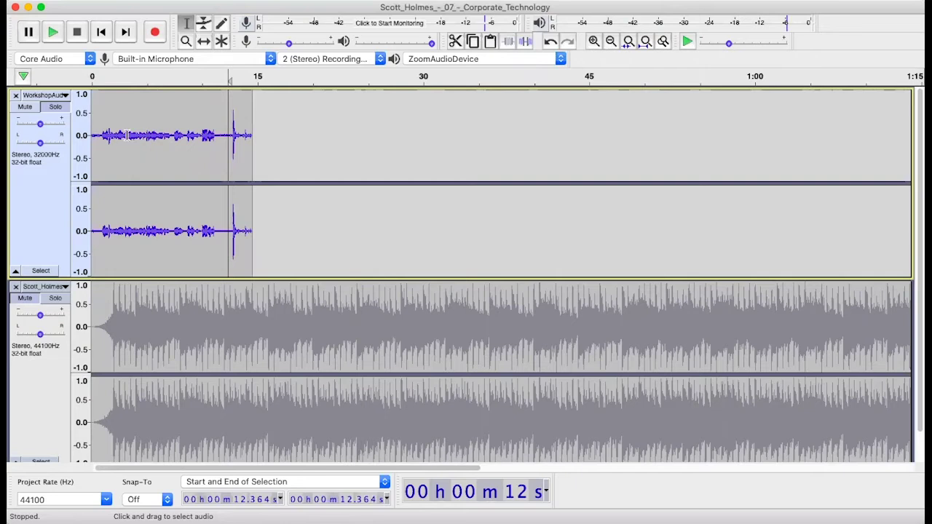
{"action": "left_click", "coordinate": [88, 134]}
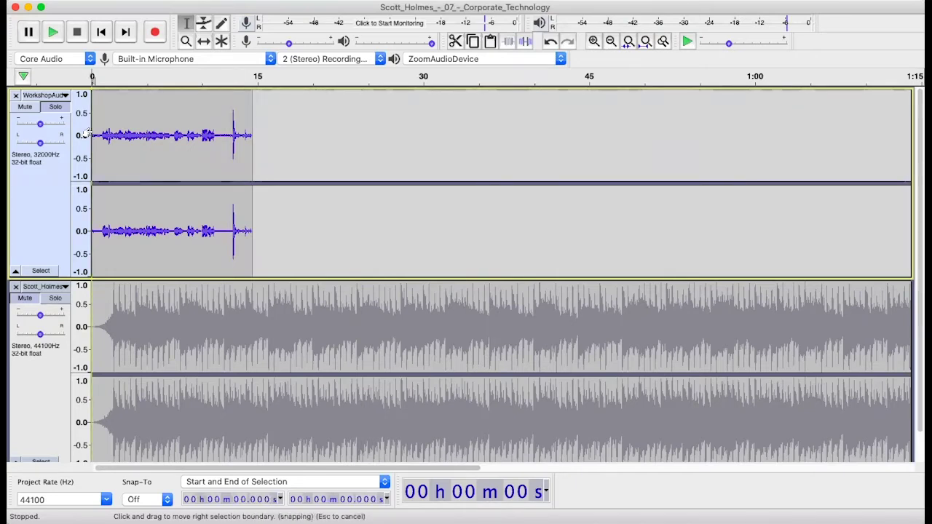
{"action": "key", "text": "space"}
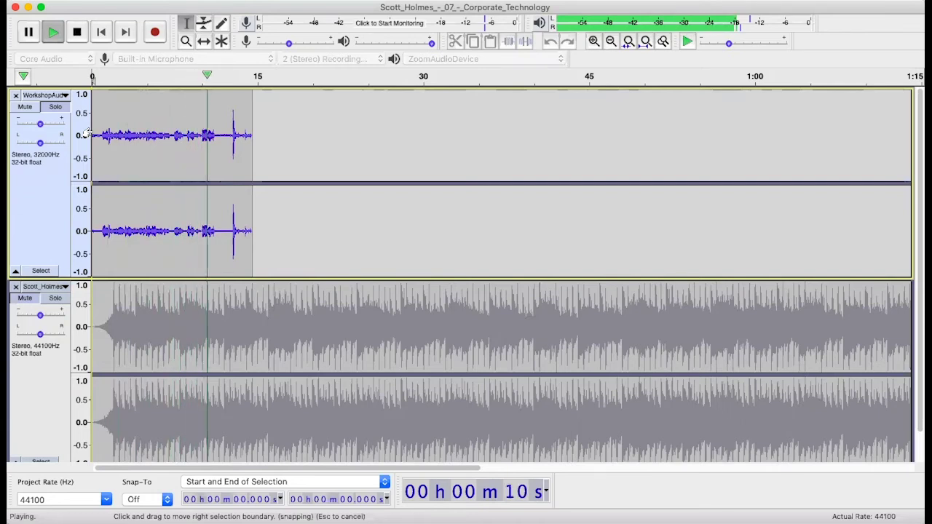
Stop the playback and play the loud spike near the end of the WorkshopAudio track from about 12.7 seconds
{"action": "key", "text": "space"}
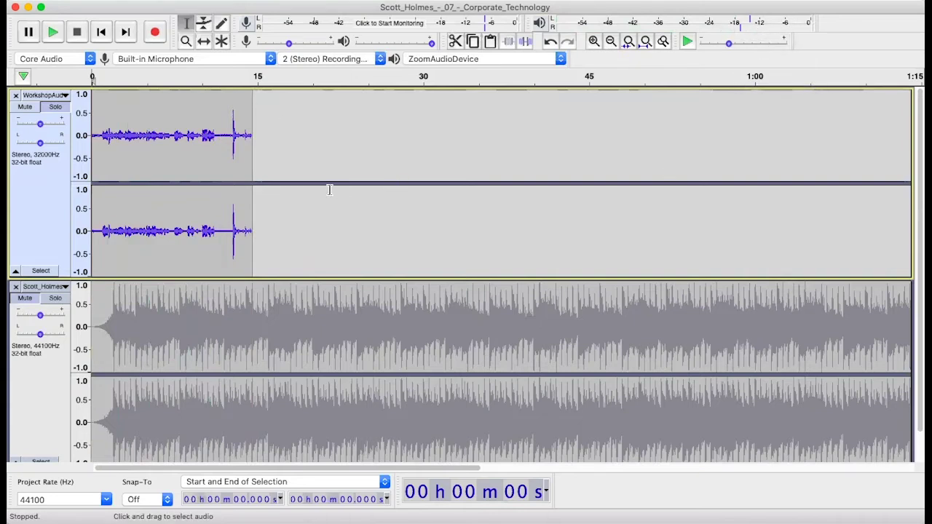
{"action": "left_click", "coordinate": [232, 135]}
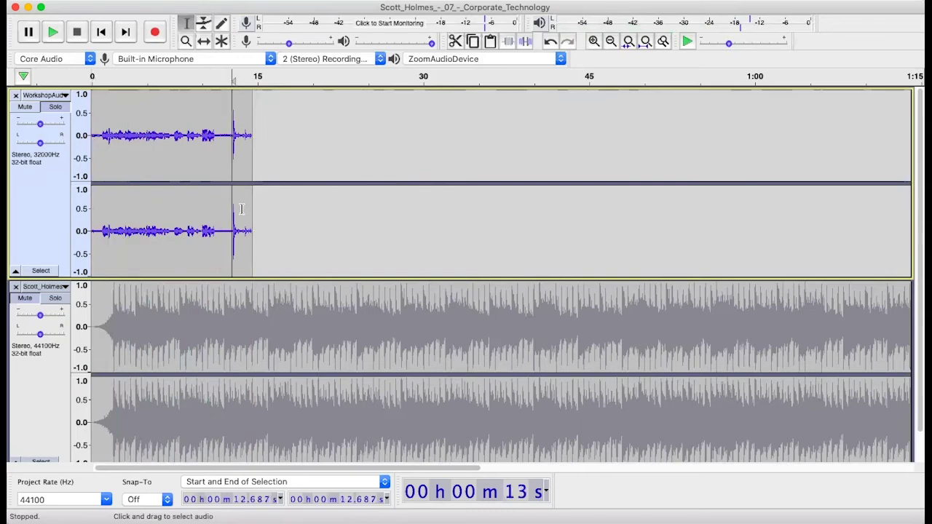
{"action": "key", "text": "space"}
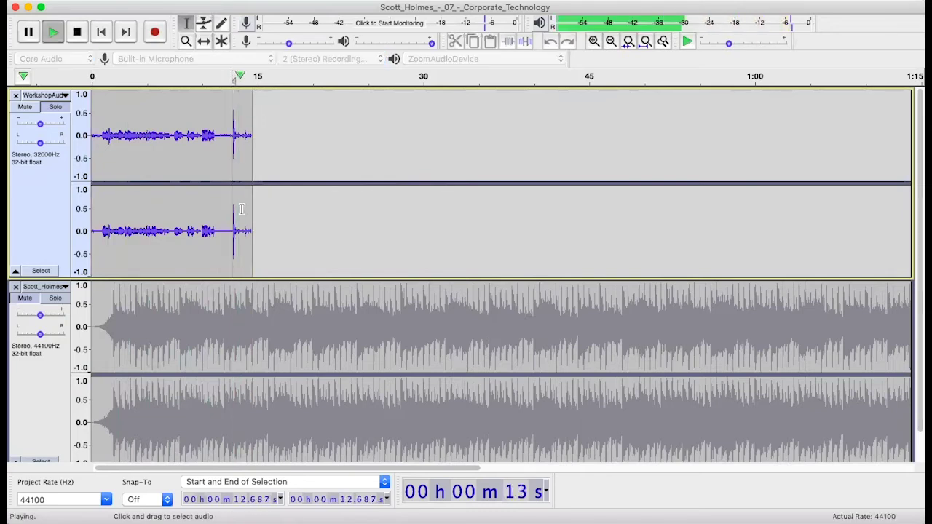
{"action": "key", "text": "space"}
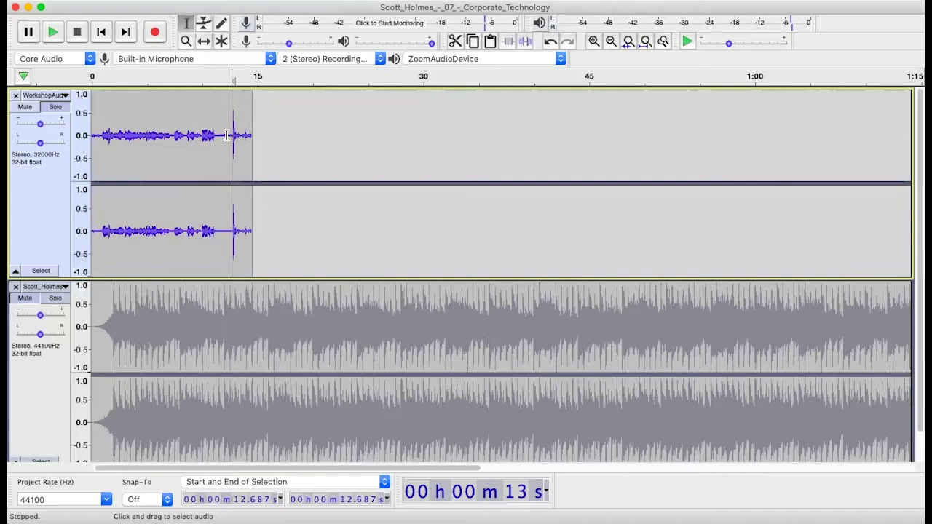
Split the WorkshopAudio track at about 11.8 seconds, before the loud spike, and delete the section after the split
{"action": "mouse_move", "coordinate": [222, 135]}
{"action": "left_mouse_down"}
{"action": "mouse_move", "coordinate": [214, 135]}
{"action": "mouse_move", "coordinate": [222, 136]}
{"action": "left_mouse_up"}
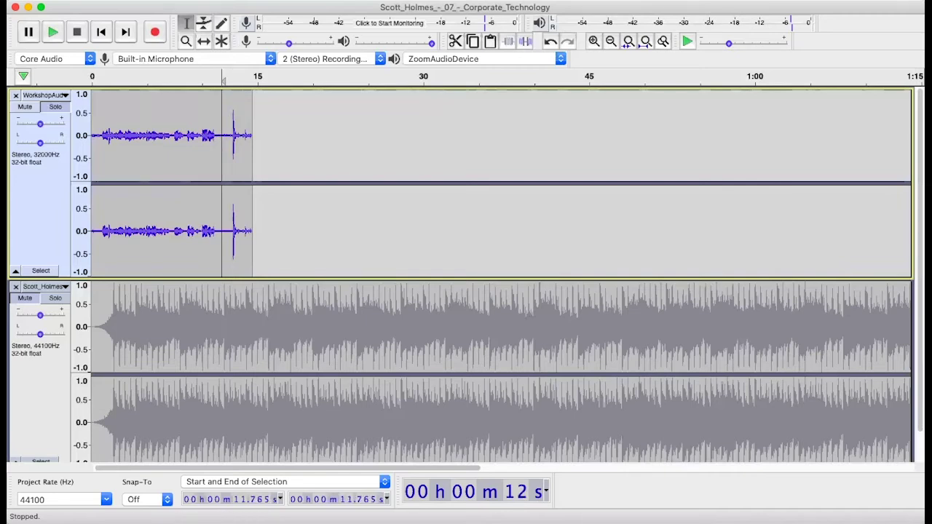
{"action": "left_click", "coordinate": [125, 0]}
{"action": "mouse_move", "coordinate": [182, 127]}
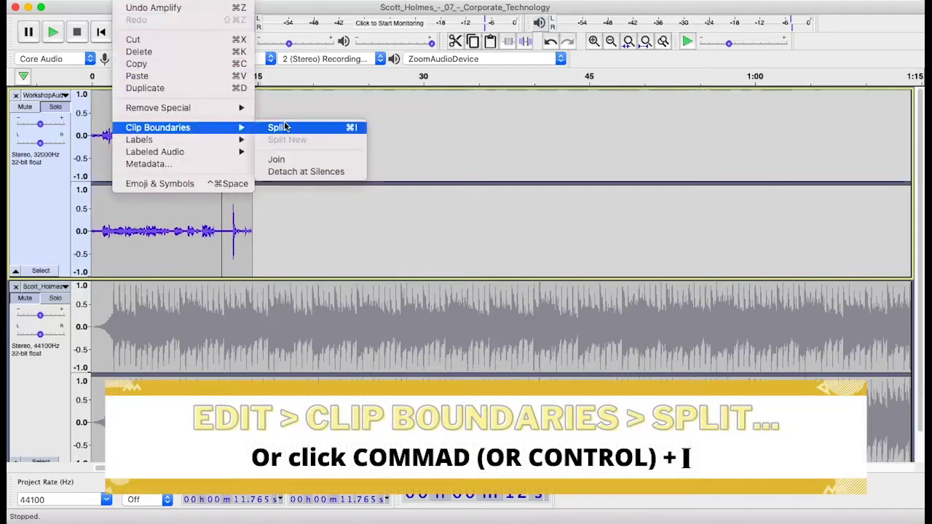
{"action": "left_click", "coordinate": [285, 128]}
{"action": "left_click_drag", "start_coordinate": [236, 145], "coordinate": [246, 140]}
{"action": "key", "text": "Delete"}
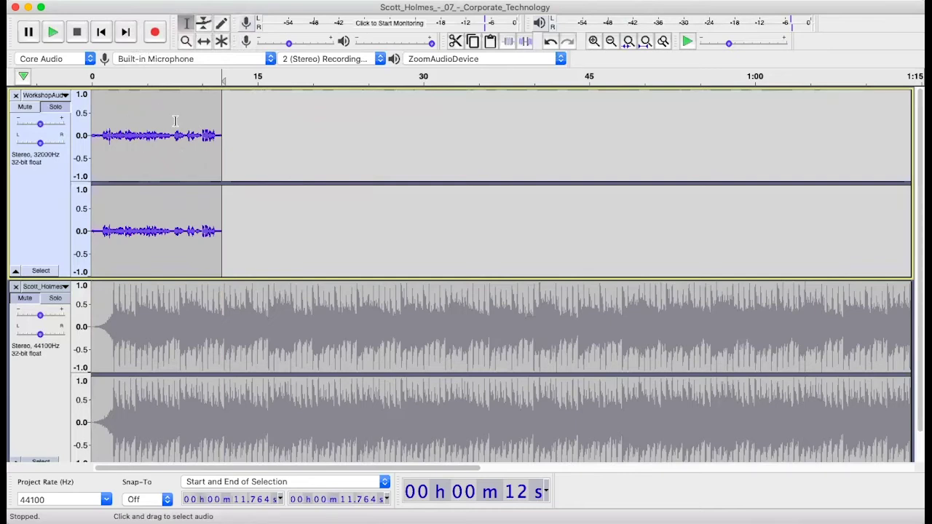
Amplify the whole WorkshopAudio clip by 2 dB, repeat the effect three more times, and play the track from the start
{"action": "left_click", "coordinate": [102, 134]}
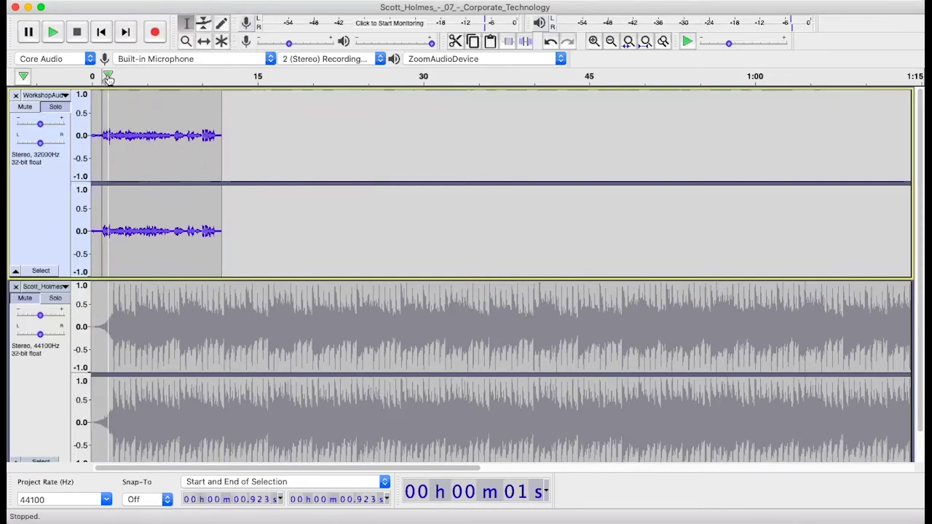
{"action": "double_click", "coordinate": [131, 132]}
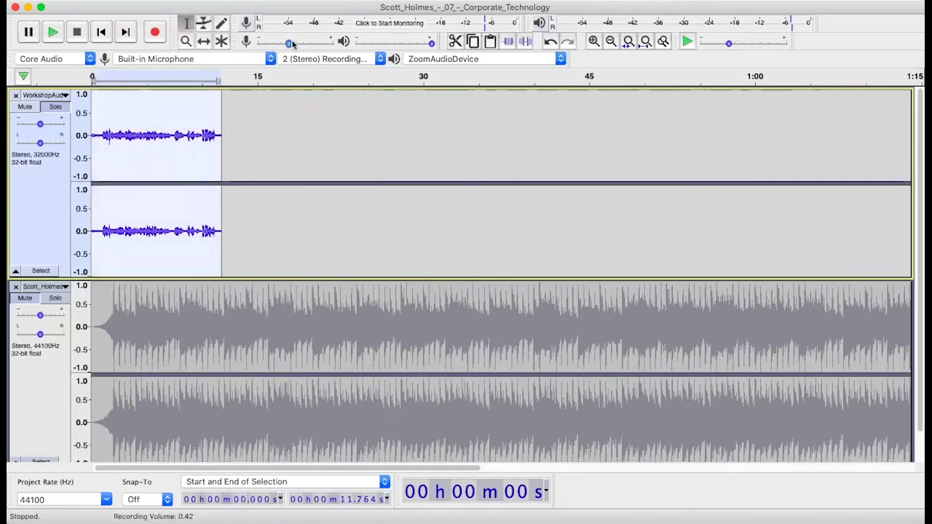
{"action": "left_click", "coordinate": [364, 0]}
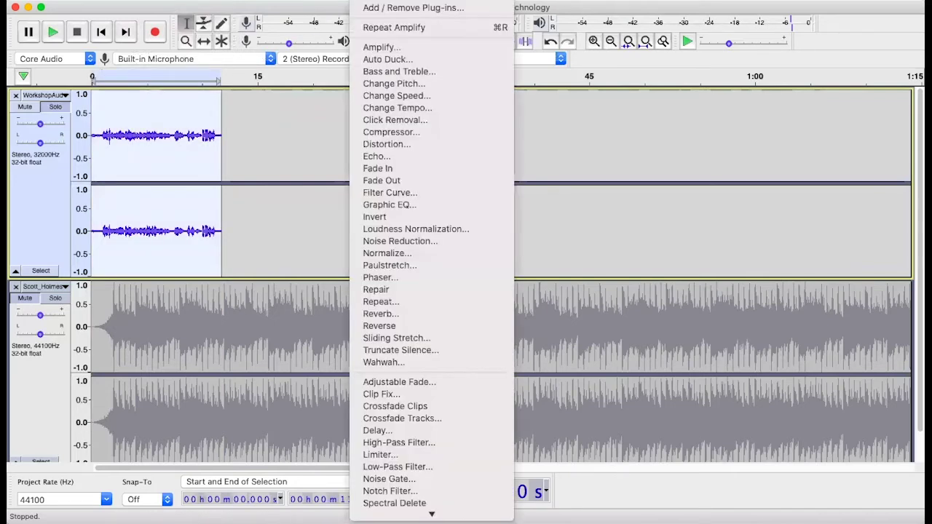
{"action": "left_click", "coordinate": [385, 51]}
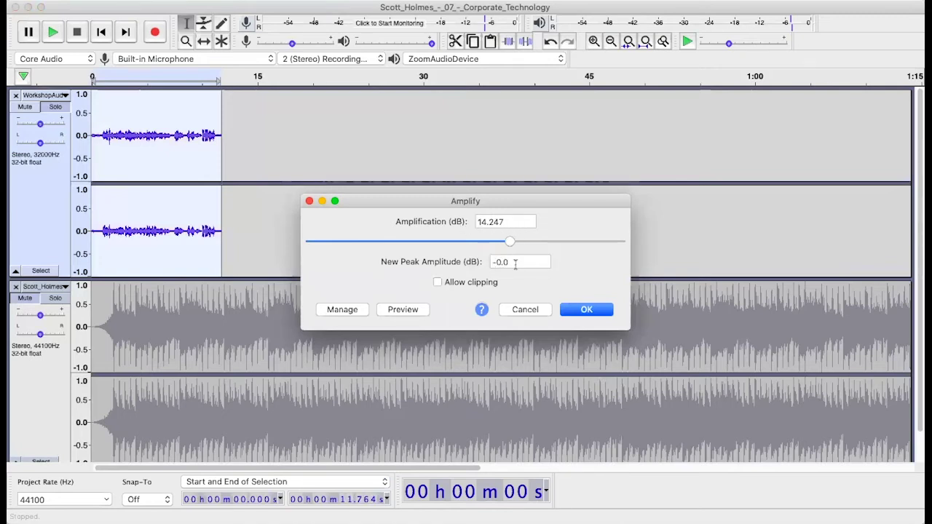
{"action": "double_click", "coordinate": [513, 223]}
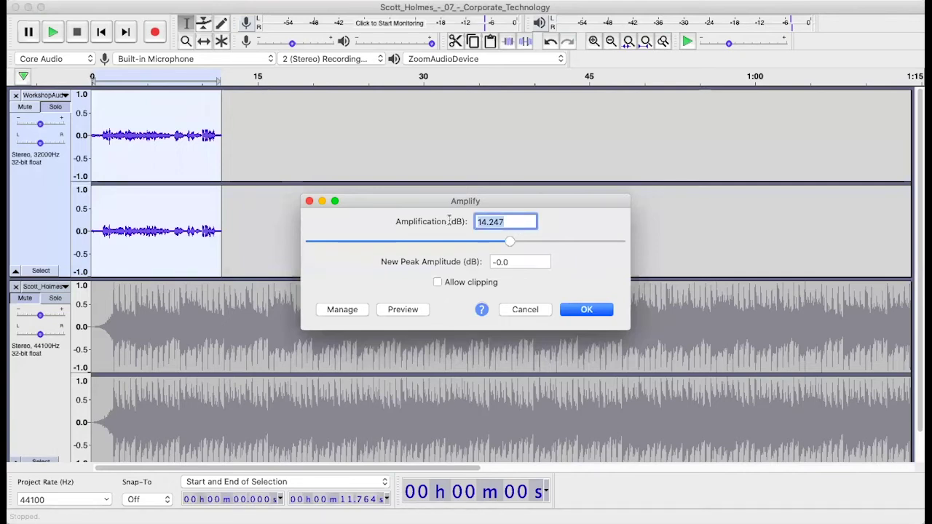
{"action": "type", "text": "2"}
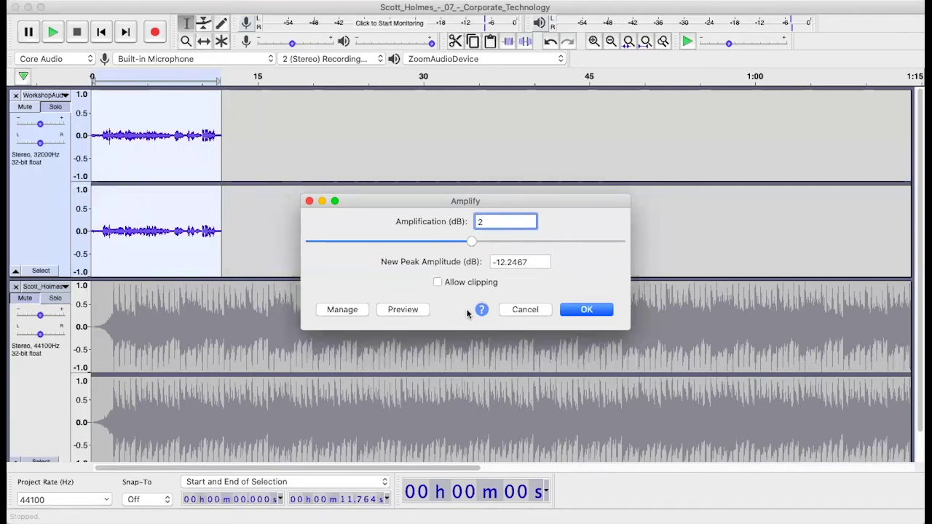
{"action": "left_click", "coordinate": [588, 310]}
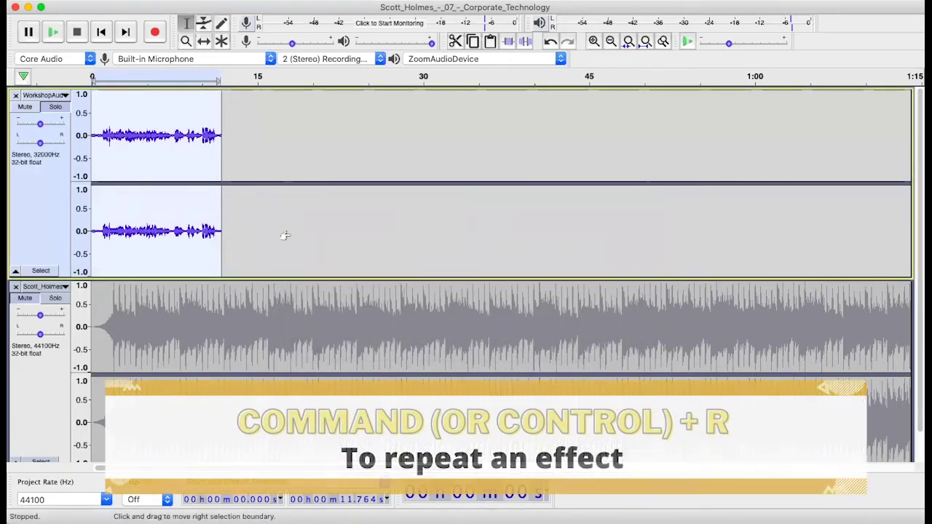
{"action": "key", "text": "super+r"}
{"action": "key", "text": "super+r"}
{"action": "key", "text": "super+r"}
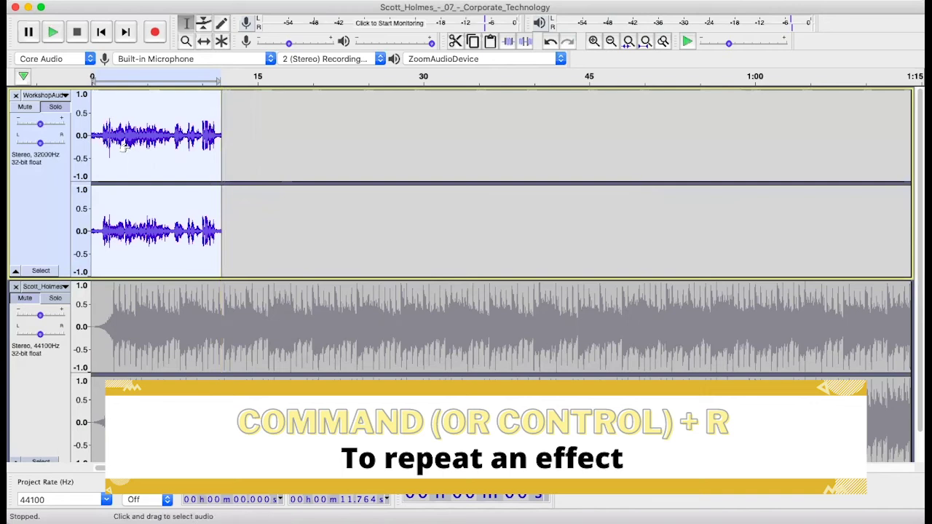
{"action": "key", "text": "Home"}
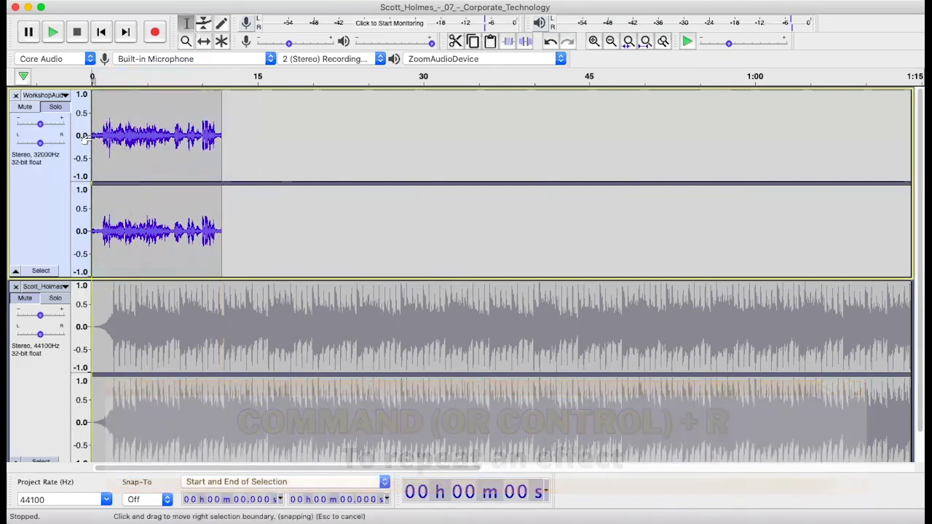
{"action": "key", "text": "space"}
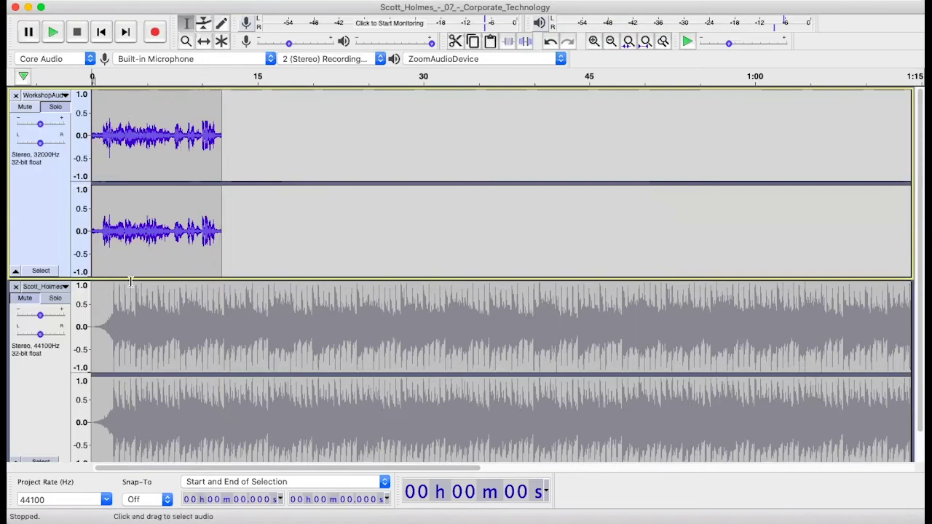
Mute the WorkshopAudio track and solo the background music track, with the full length of the music in view
{"action": "left_click", "coordinate": [25, 107]}
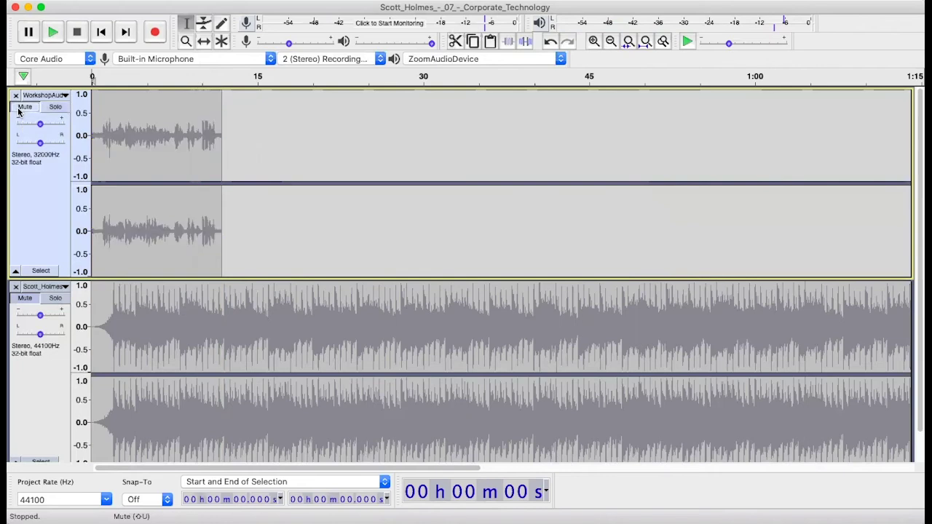
{"action": "left_click", "coordinate": [32, 306]}
{"action": "key", "text": "super+3"}
{"action": "key", "text": "super+3"}
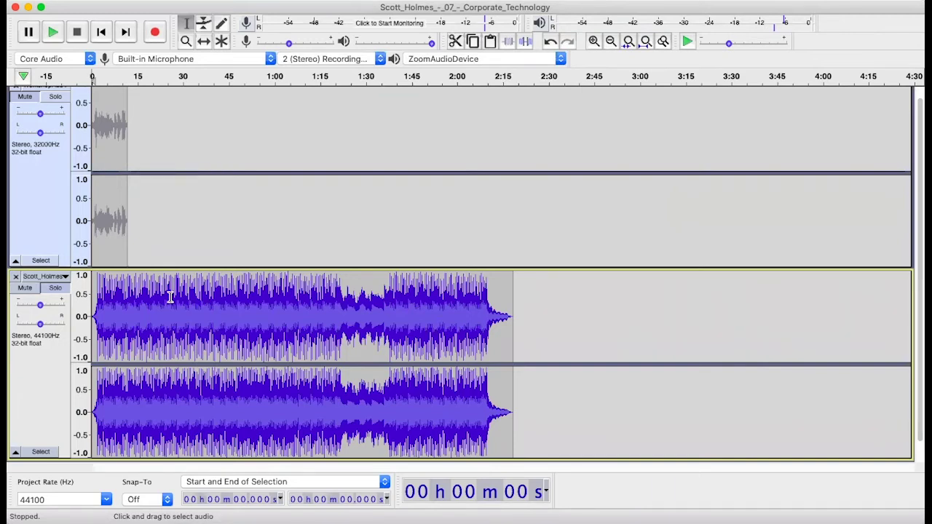
Amplify the entire background music track by -6 dB
{"action": "double_click", "coordinate": [170, 296]}
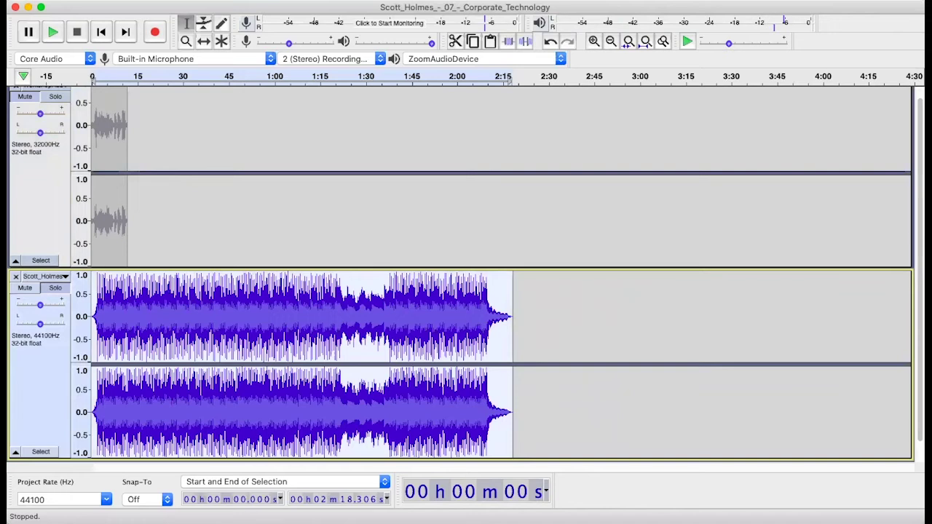
{"action": "left_click", "coordinate": [360, 2]}
{"action": "left_click", "coordinate": [386, 46]}
{"action": "type", "text": "-6"}
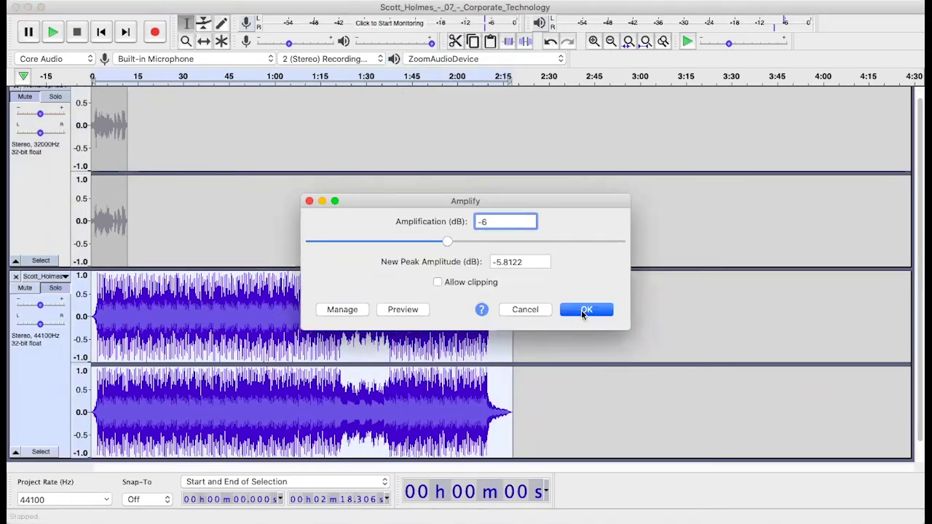
{"action": "left_click", "coordinate": [585, 310]}
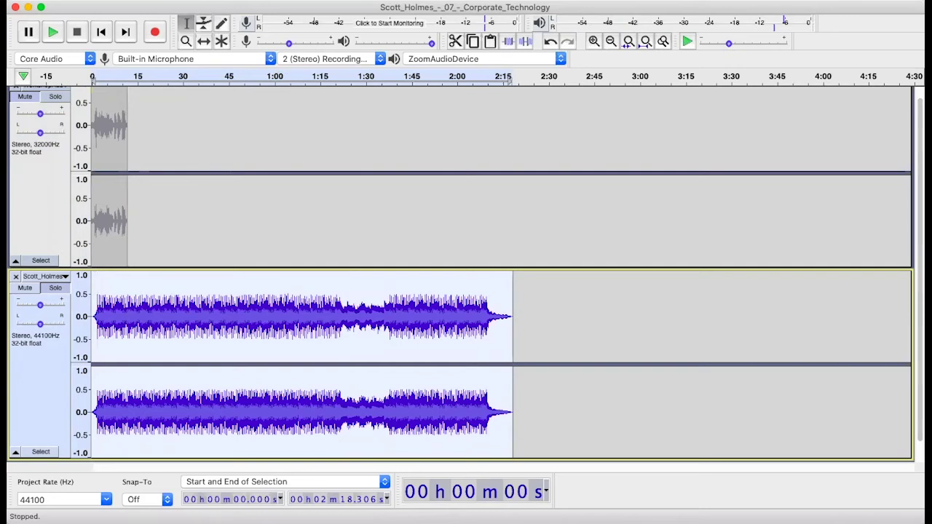
Lower the entire background music track further with an Amplify effect of -2 dB
{"action": "left_click", "coordinate": [382, 47]}
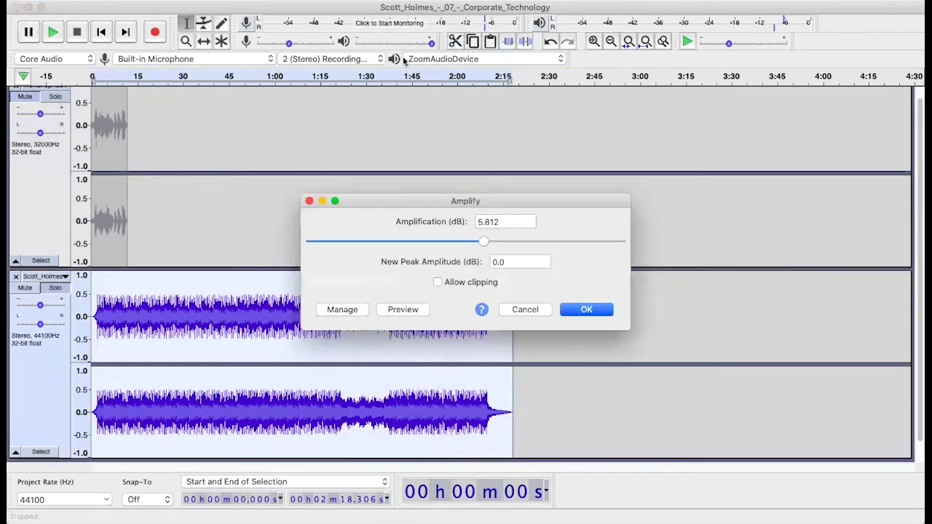
{"action": "type", "text": "-2"}
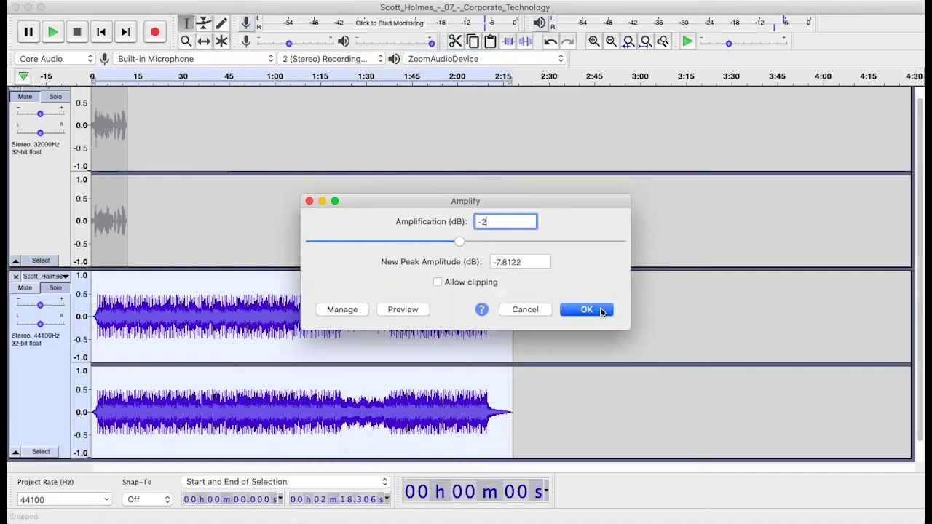
{"action": "left_click", "coordinate": [586, 310]}
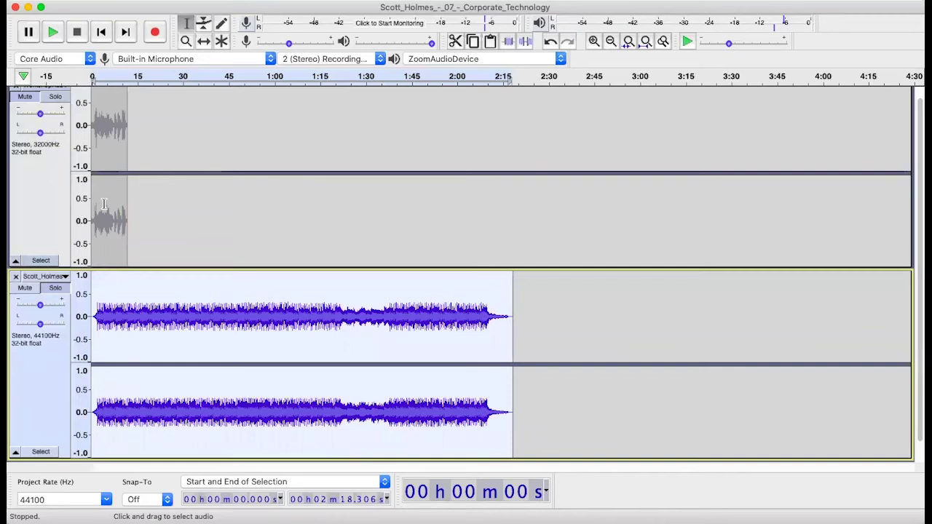
Turn off the WorkshopAudio track's mute and the music track's solo, and play both tracks together from the start
{"action": "left_click", "coordinate": [36, 106]}
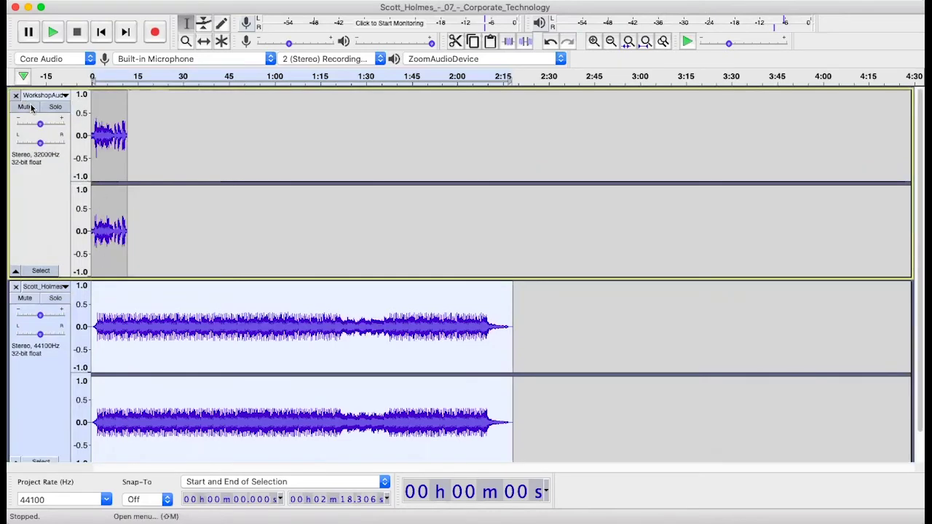
{"action": "left_click", "coordinate": [90, 110]}
{"action": "key", "text": "space"}
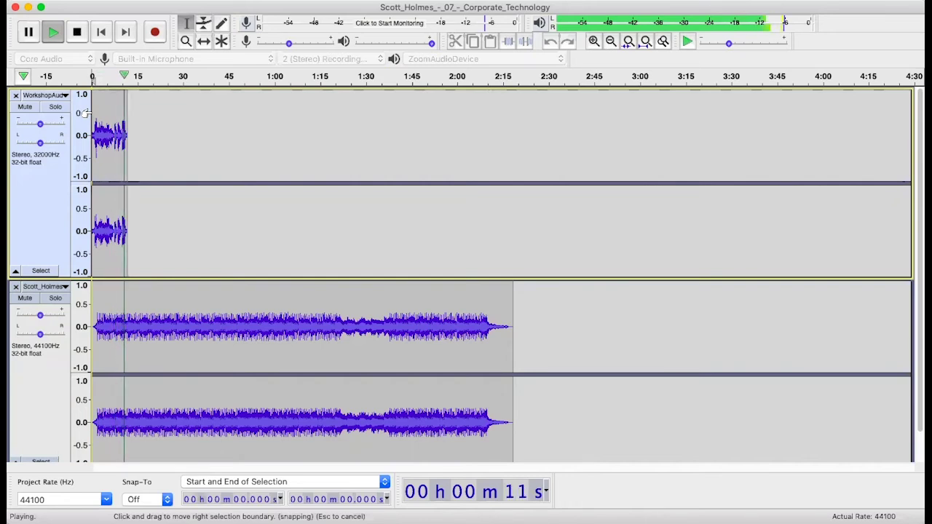
Select the whole background music track and repeat the -2 dB Amplify effect to lower it further under the speech
{"action": "double_click", "coordinate": [162, 310]}
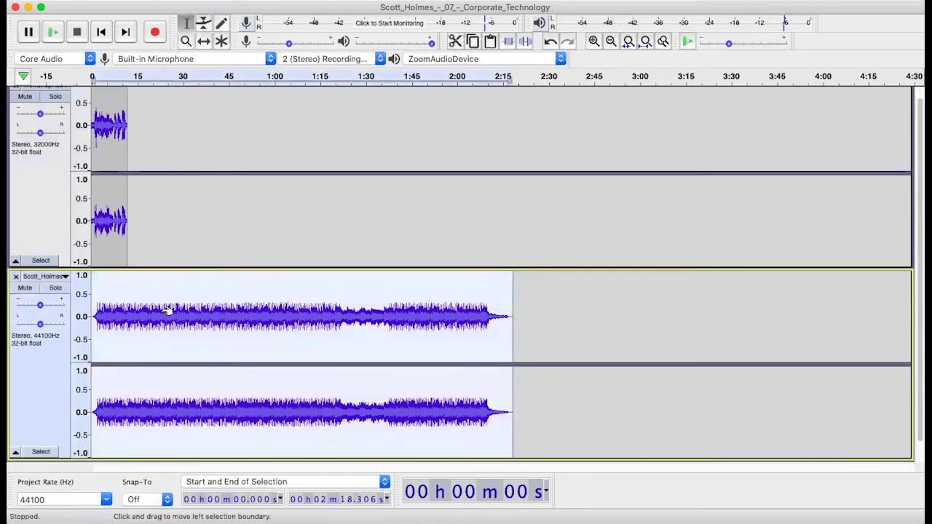
{"action": "key", "text": "super+r"}
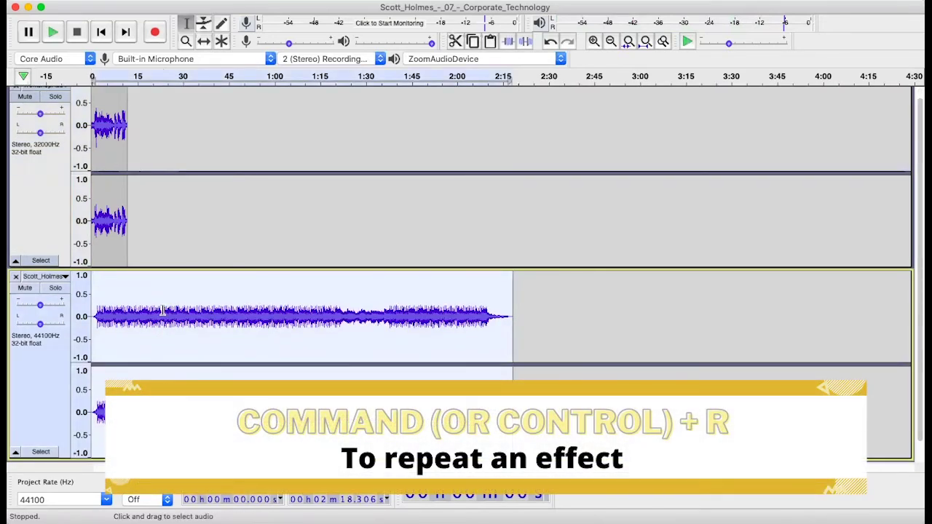
{"action": "left_click", "coordinate": [209, 302]}
Shift the WorkshopAudio clip to start at about 6 seconds, after a music intro, and play the mix from the start
{"action": "scroll", "coordinate": [159, 271], "scroll_direction": "up", "scroll_amount": 1}
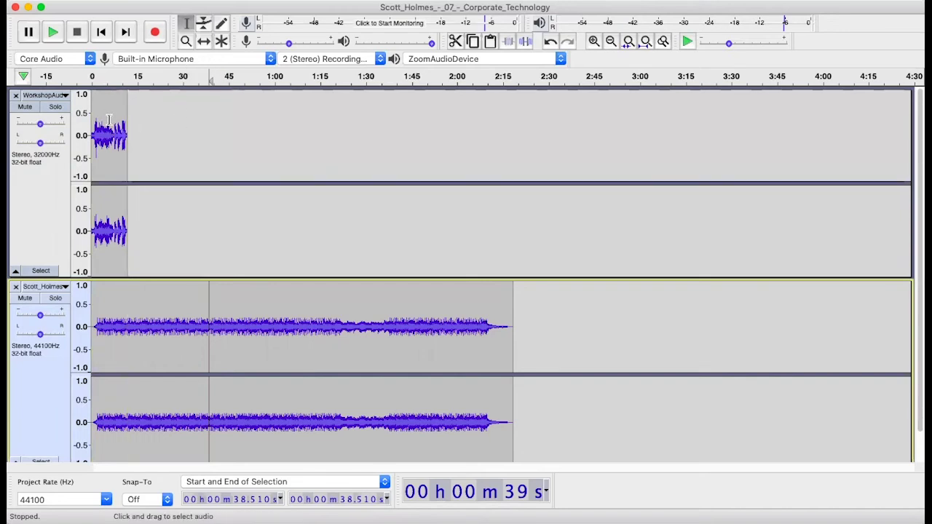
{"action": "left_click", "coordinate": [204, 42]}
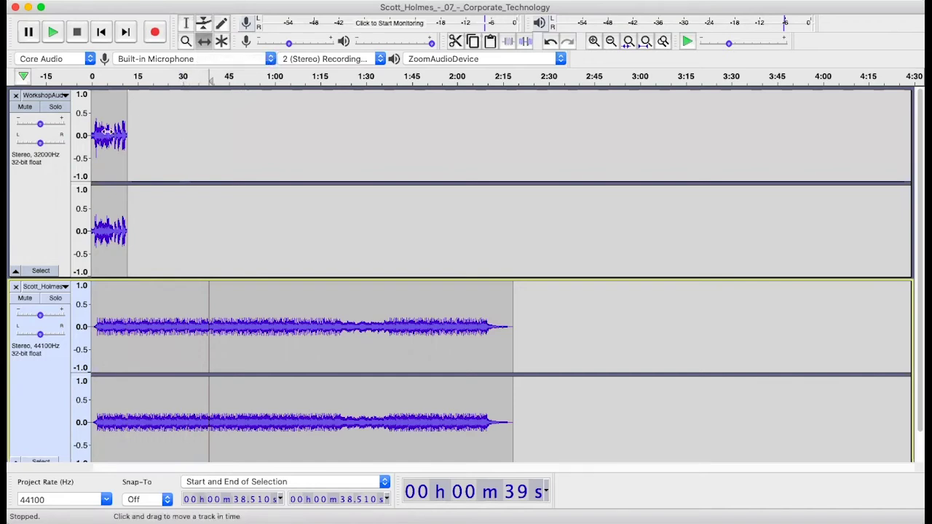
{"action": "left_click_drag", "start_coordinate": [107, 132], "coordinate": [124, 134]}
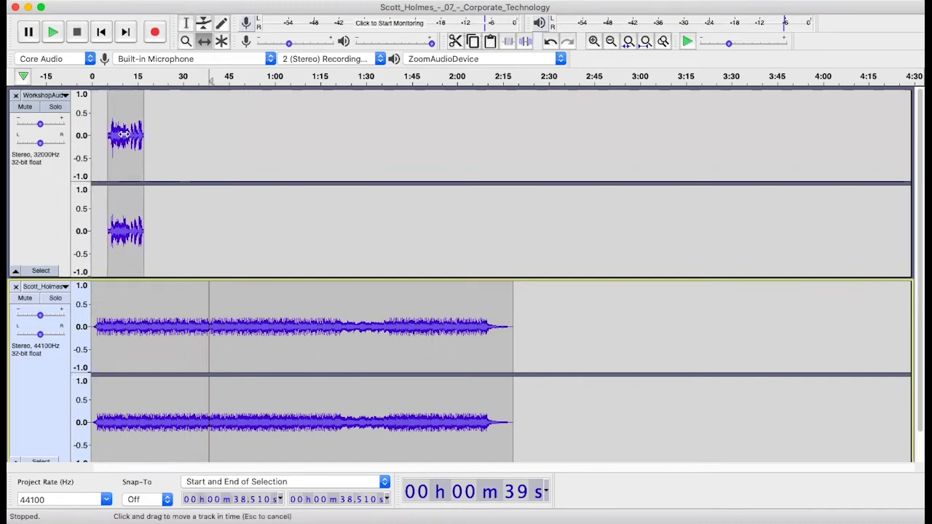
{"action": "left_click_drag", "start_coordinate": [124, 133], "coordinate": [126, 134]}
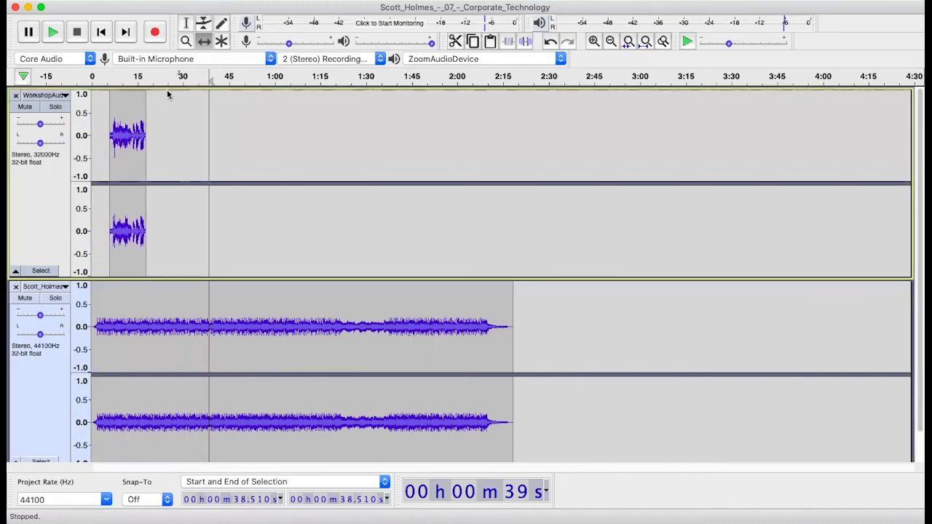
{"action": "left_click_drag", "start_coordinate": [134, 130], "coordinate": [136, 130]}
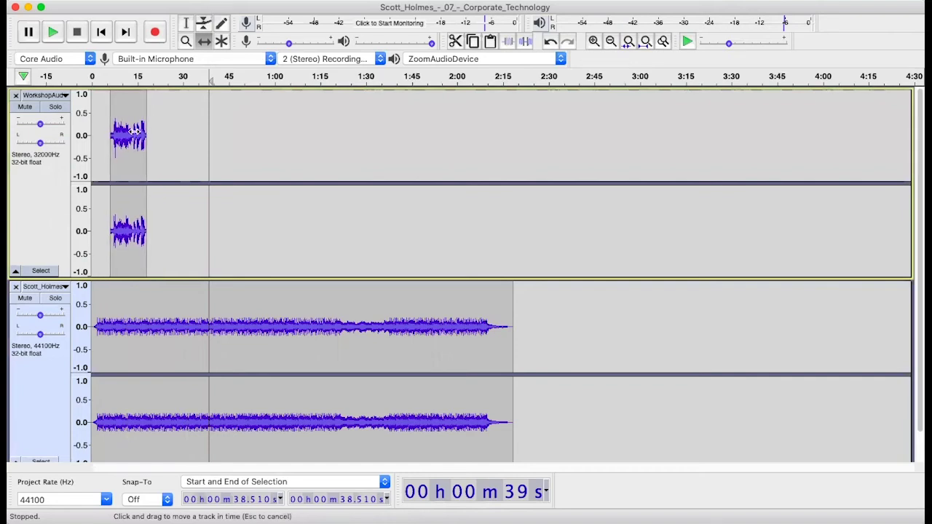
{"action": "left_click", "coordinate": [93, 79]}
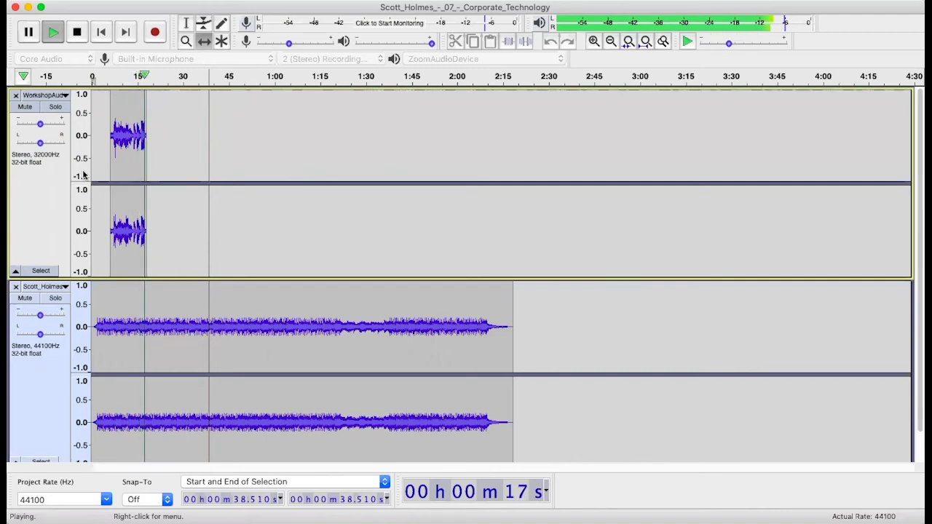
Stop playback and apply a Fade In effect to the opening of the WorkshopAudio clip, from about 6.3 to 7.4 seconds
{"action": "key", "text": "space"}
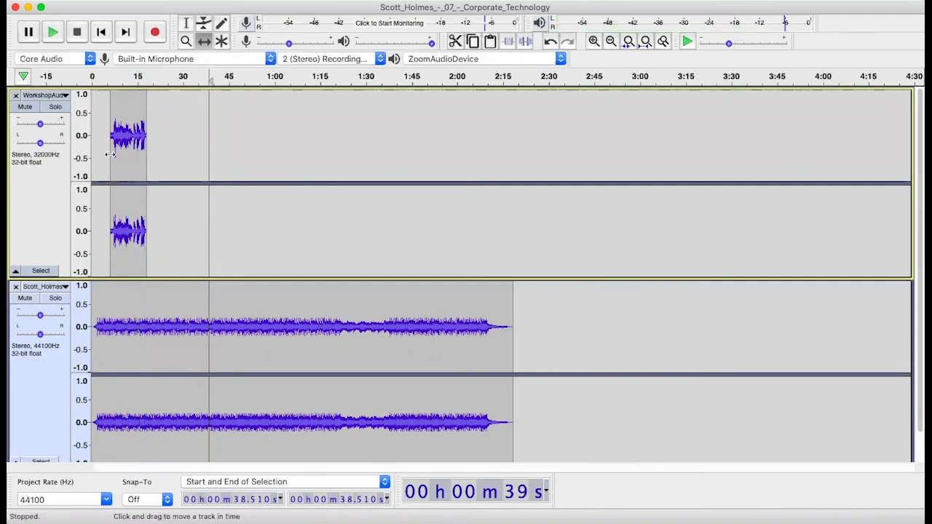
{"action": "scroll", "coordinate": [109, 155], "scroll_direction": "up", "scroll_amount": 3}
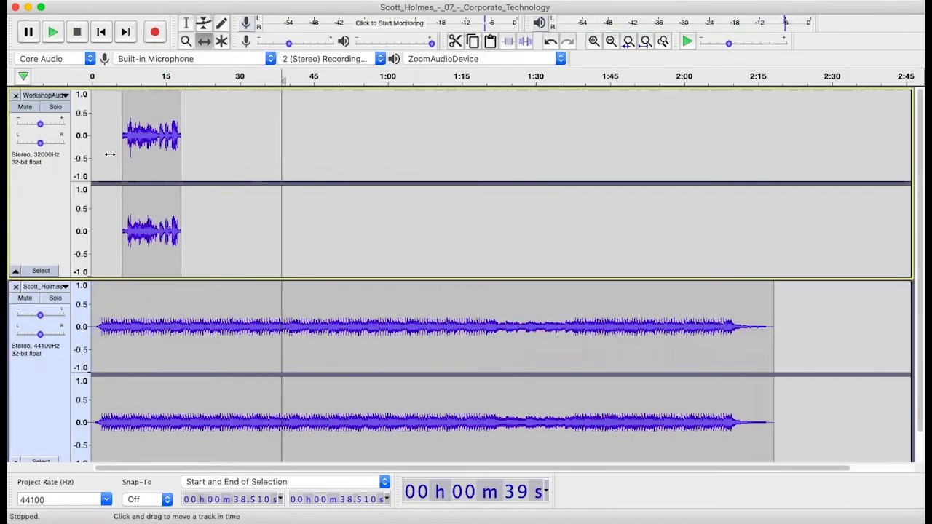
{"action": "scroll", "coordinate": [134, 125], "scroll_direction": "up", "scroll_amount": 2}
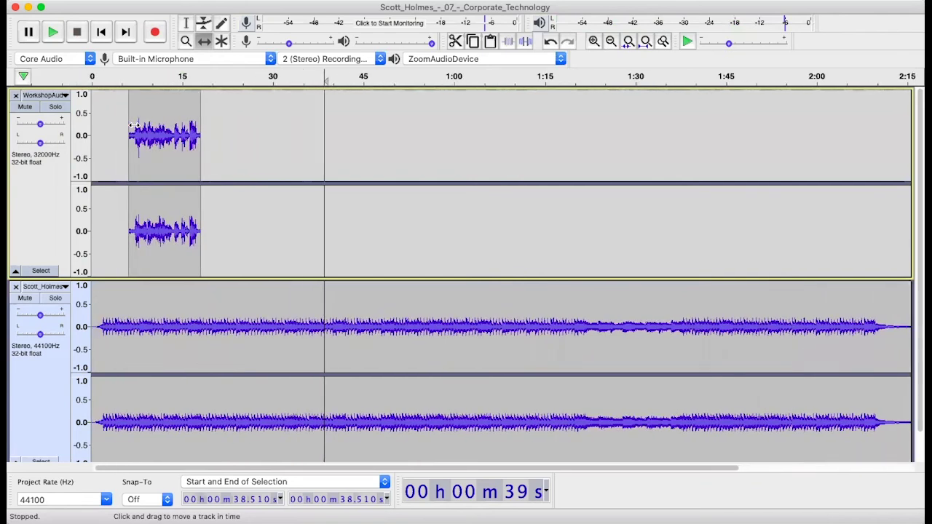
{"action": "left_click", "coordinate": [185, 27]}
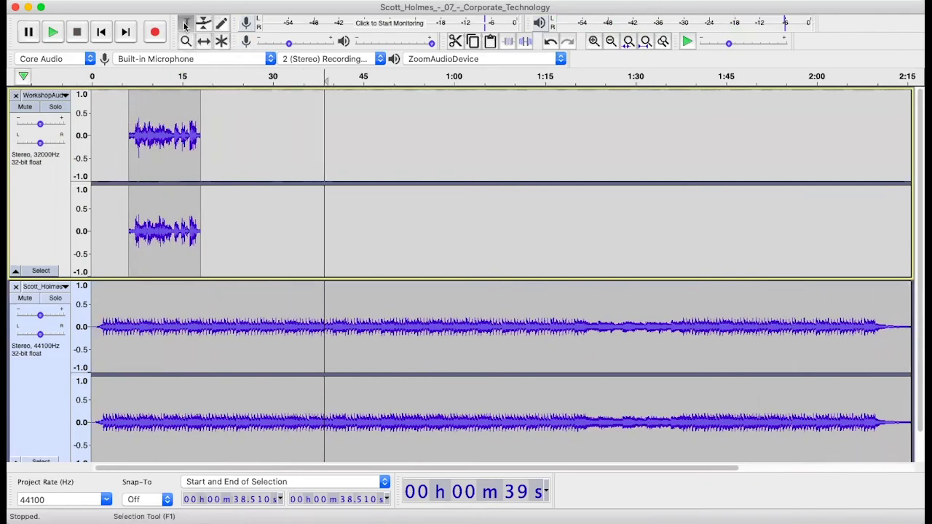
{"action": "left_click", "coordinate": [131, 142]}
{"action": "left_click_drag", "start_coordinate": [131, 142], "coordinate": [136, 142]}
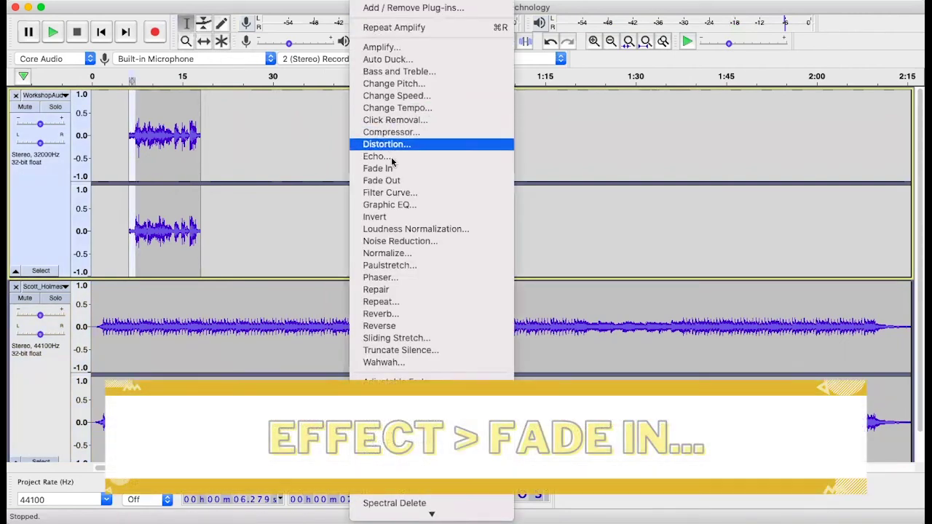
{"action": "left_click", "coordinate": [393, 166]}
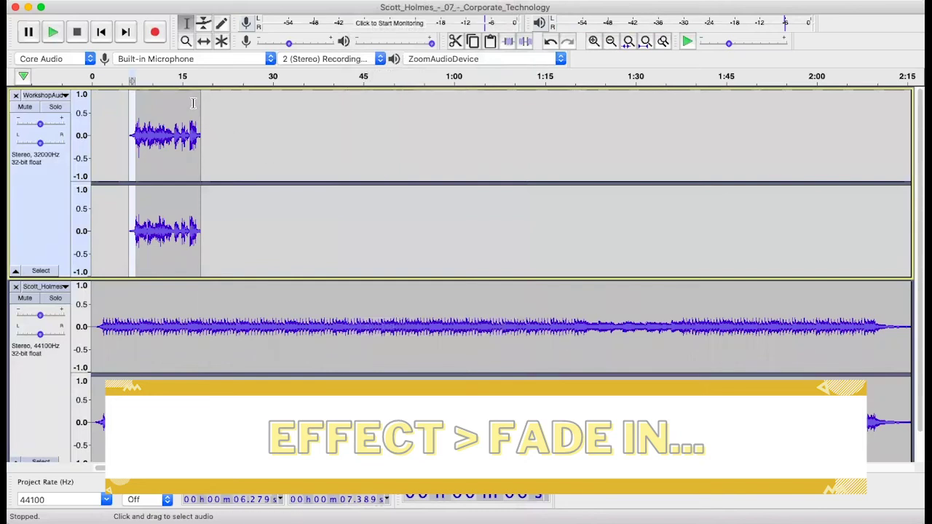
Apply a Fade Out effect to the very end of the WorkshopAudio clip, from about 17.4 to 18 seconds
{"action": "scroll", "coordinate": [196, 93], "scroll_direction": "up", "scroll_amount": 1, "text": "ctrl"}
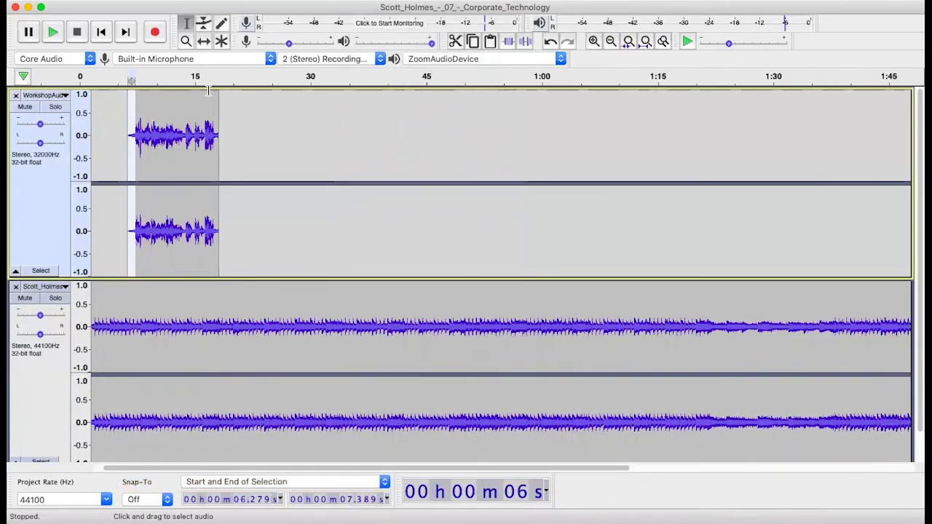
{"action": "left_click_drag", "start_coordinate": [213, 90], "coordinate": [218, 90]}
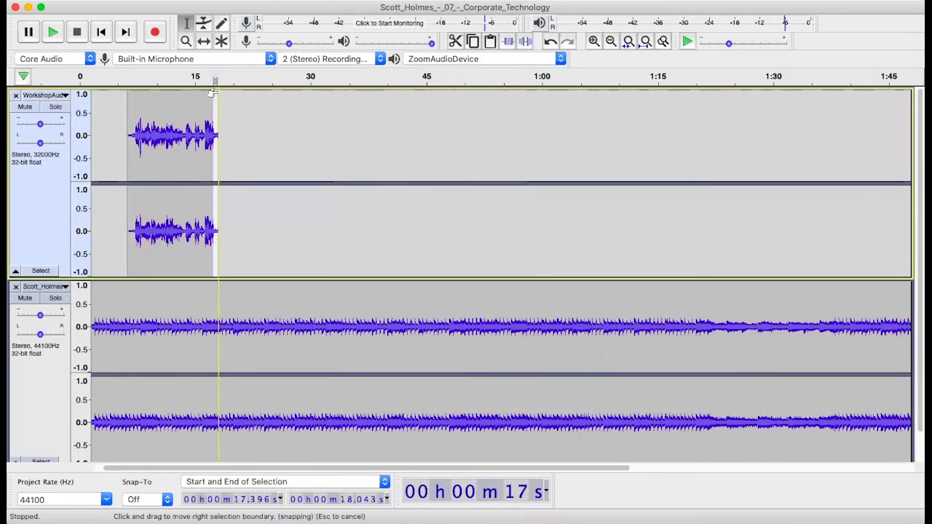
{"action": "left_click", "coordinate": [371, 0]}
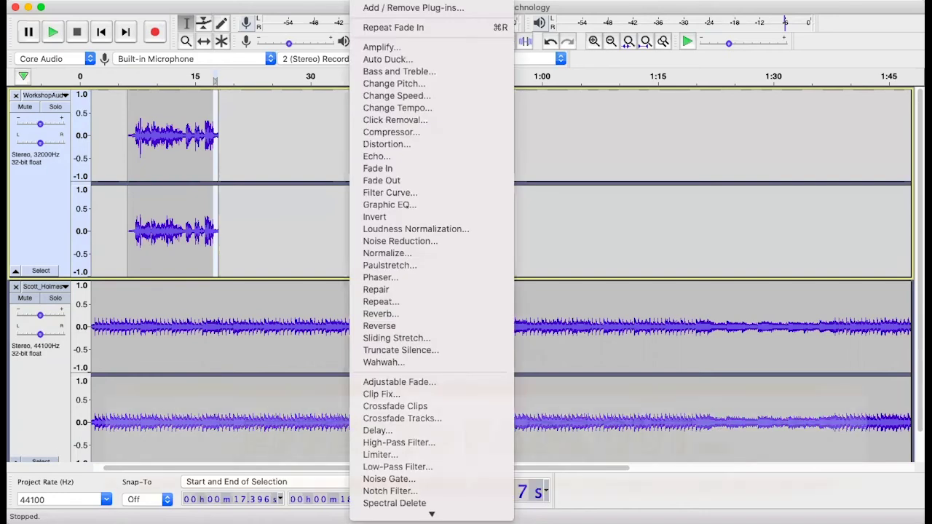
{"action": "left_click", "coordinate": [399, 182]}
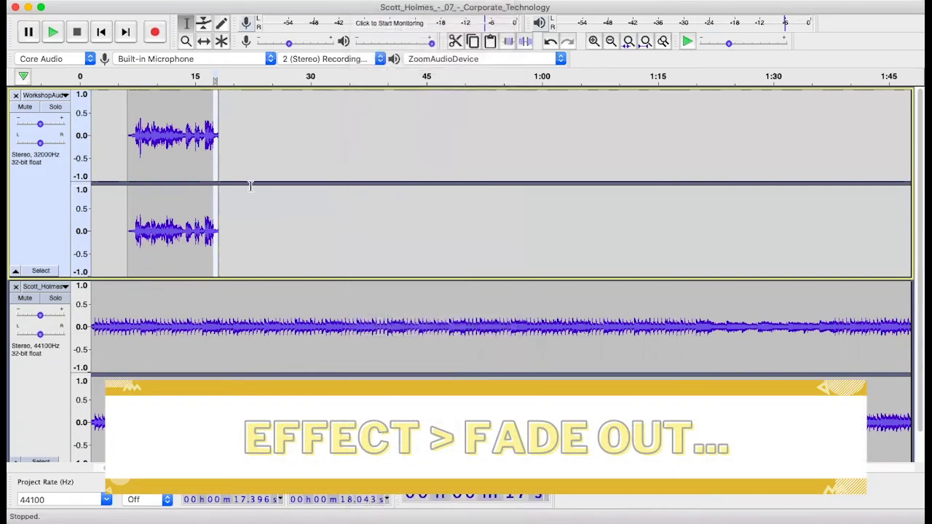
Play the mix from about 1.8 seconds to check the speech fades, then stop playback
{"action": "left_click", "coordinate": [94, 114]}
{"action": "key", "text": "space"}
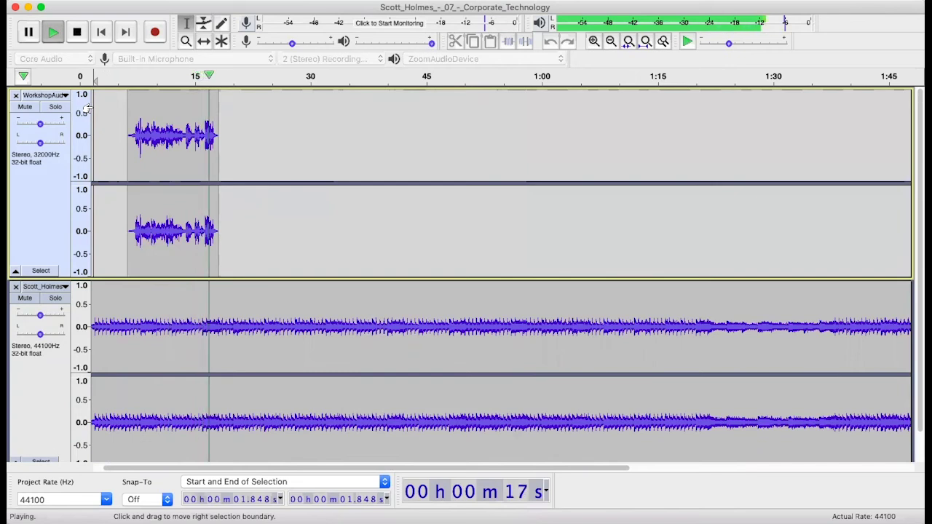
{"action": "key", "text": "space"}
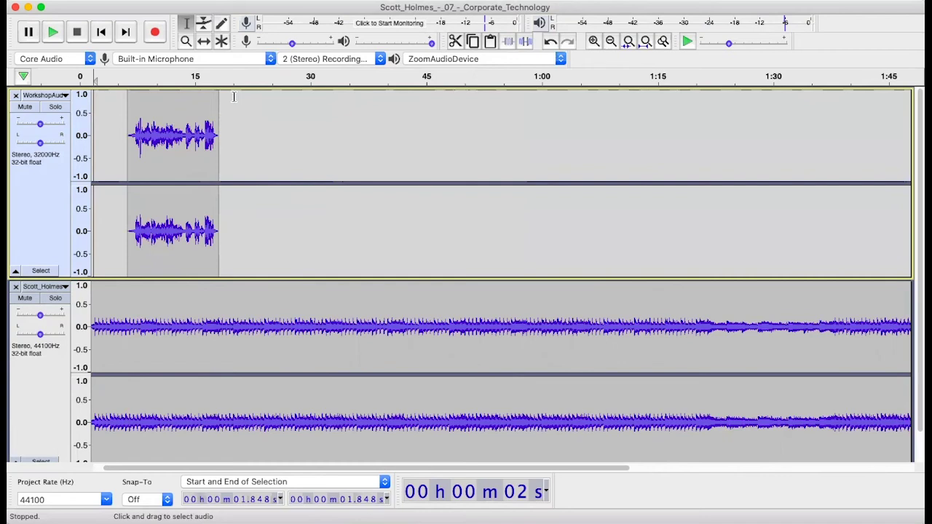
Split the background music track at about 25 seconds and delete the part after the split
{"action": "scroll", "coordinate": [226, 103], "scroll_direction": "up", "scroll_amount": 1}
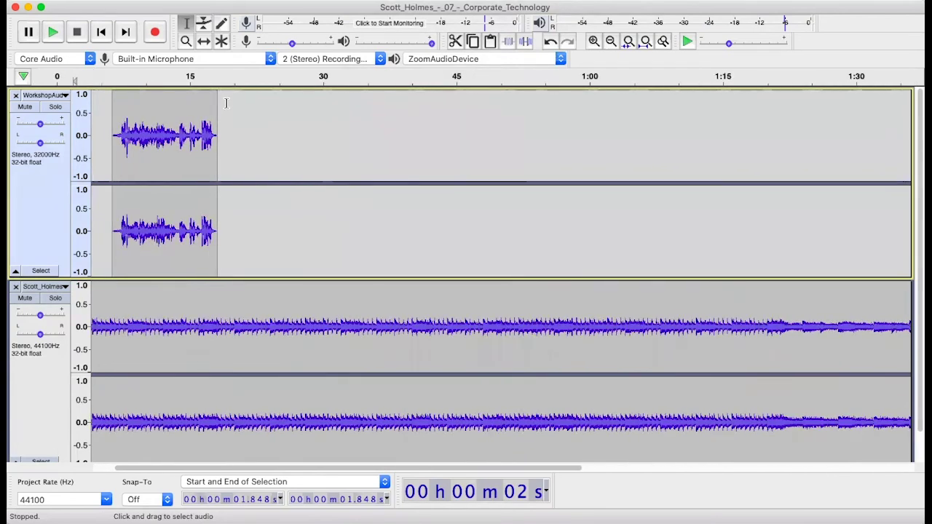
{"action": "scroll", "coordinate": [226, 103], "scroll_direction": "up", "scroll_amount": 1}
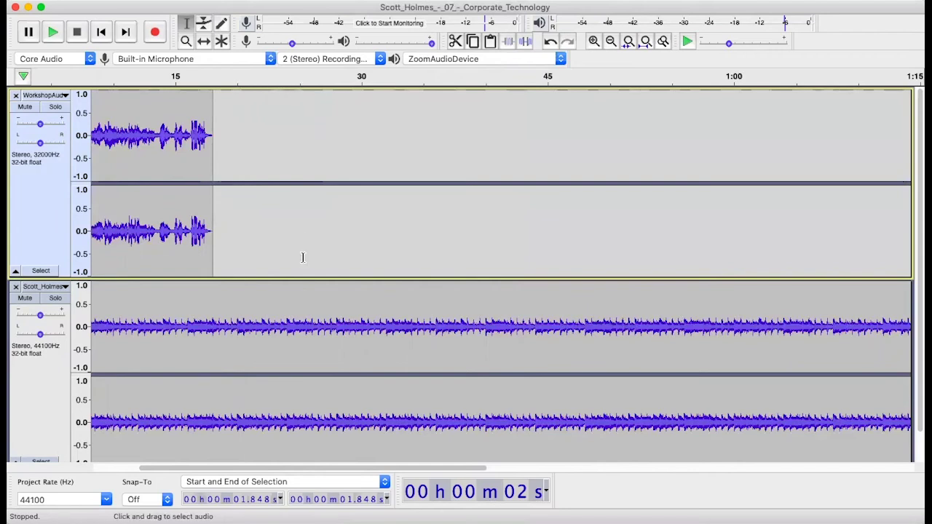
{"action": "left_click", "coordinate": [300, 291]}
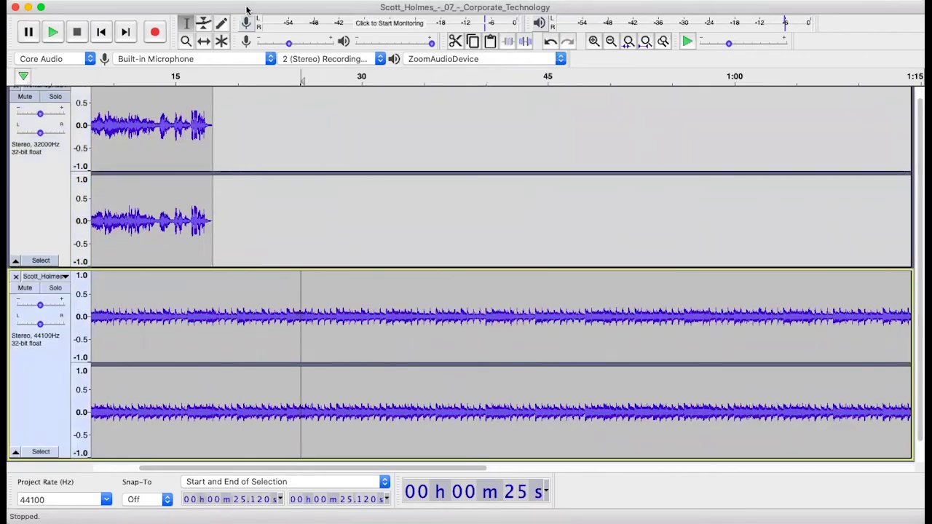
{"action": "left_click", "coordinate": [134, 1]}
{"action": "mouse_move", "coordinate": [160, 131]}
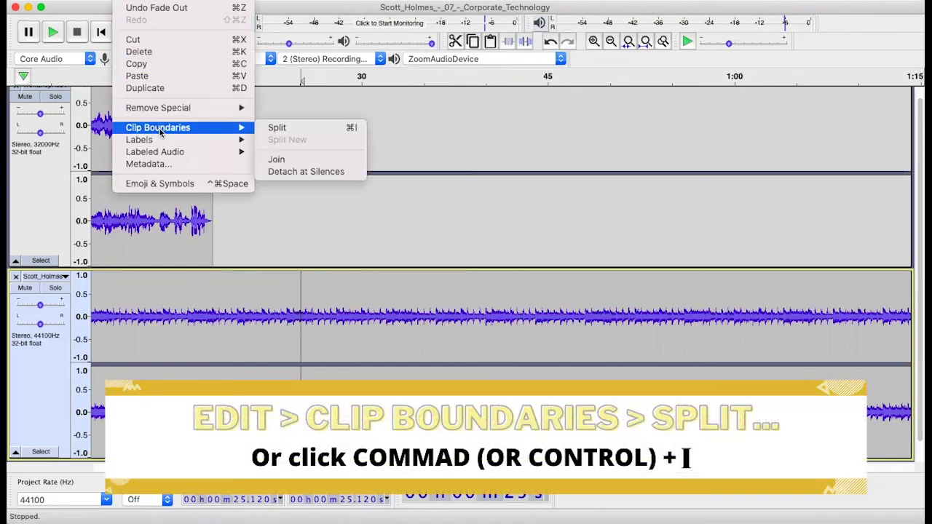
{"action": "left_click", "coordinate": [273, 128]}
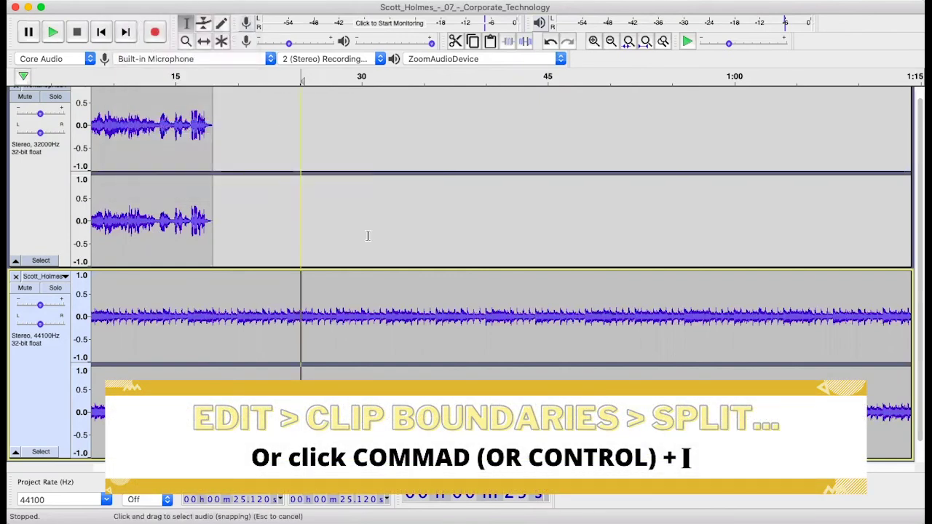
{"action": "double_click", "coordinate": [364, 288]}
{"action": "key", "text": "Delete"}
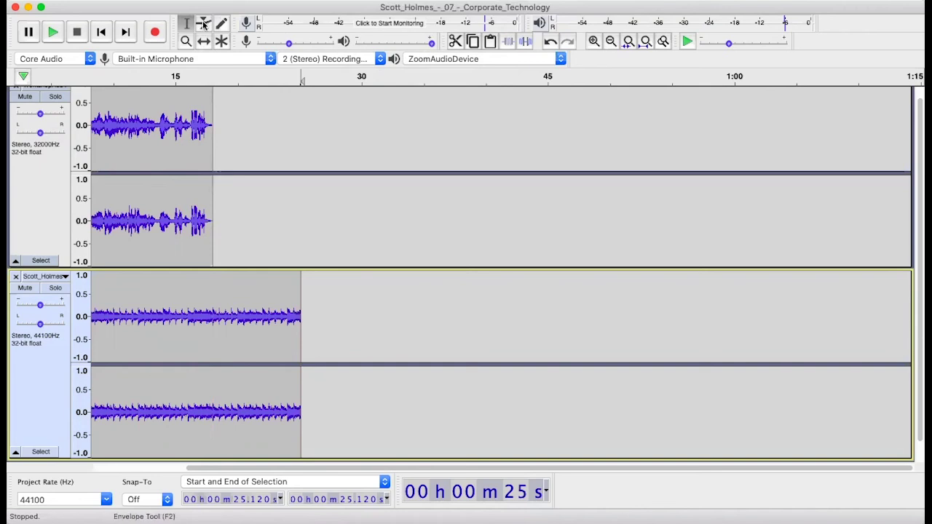
Shape a gradual music fade-out with Envelope tool points, from full level at about 16 seconds down to about 0.3 at the clip's end
{"action": "left_click", "coordinate": [213, 277]}
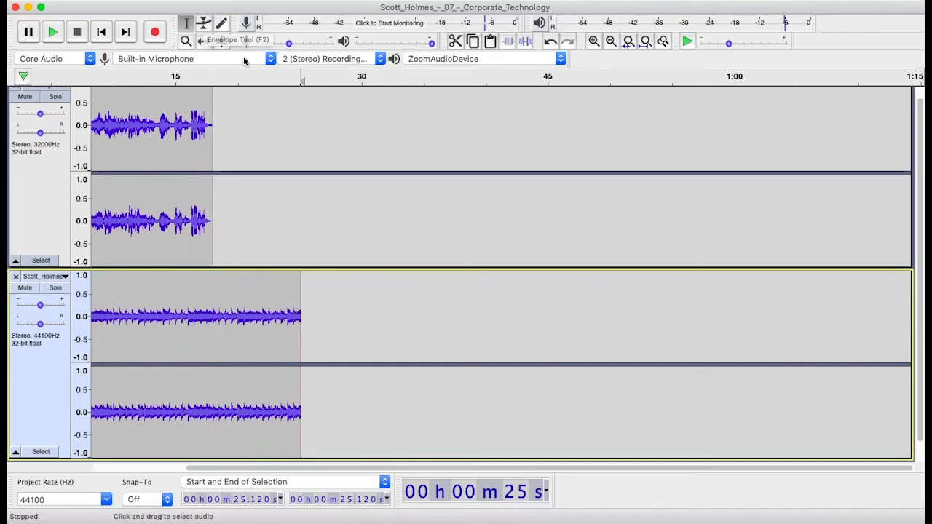
{"action": "key", "text": "F2"}
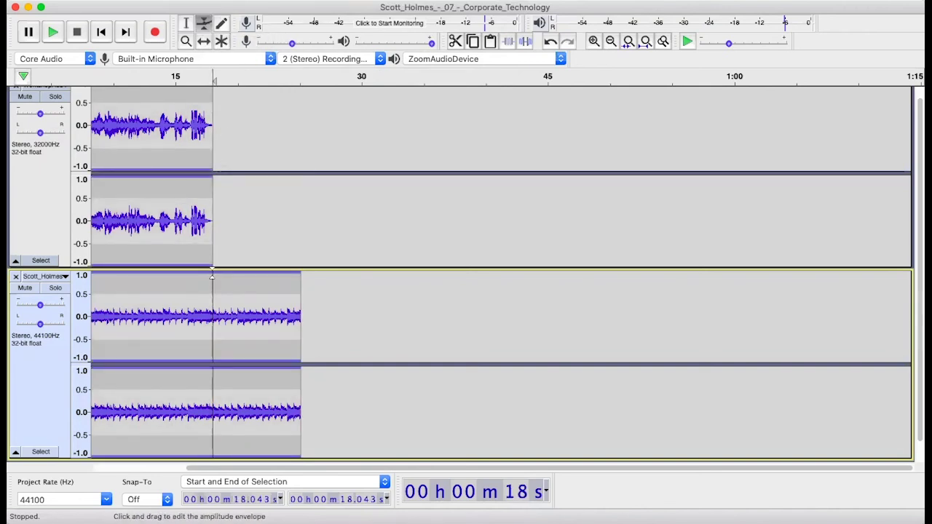
{"action": "left_click", "coordinate": [212, 275]}
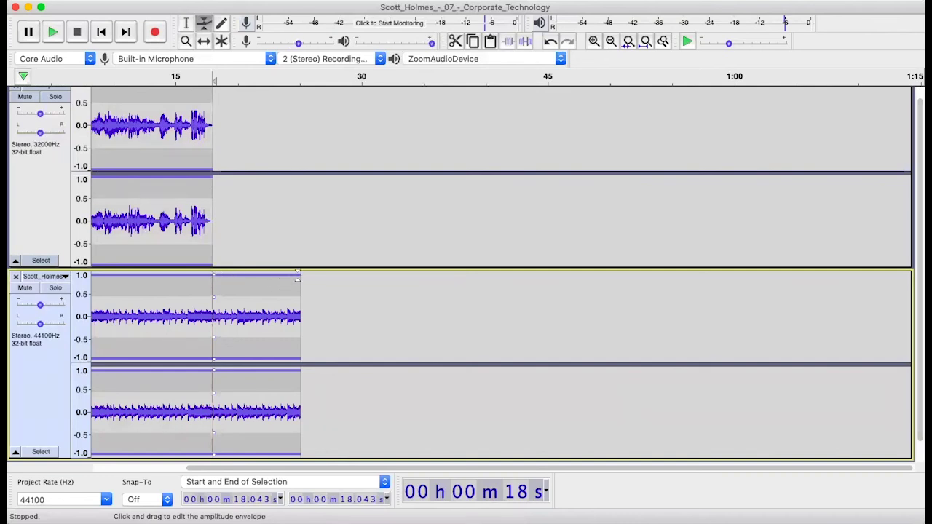
{"action": "left_click_drag", "start_coordinate": [297, 275], "coordinate": [297, 288]}
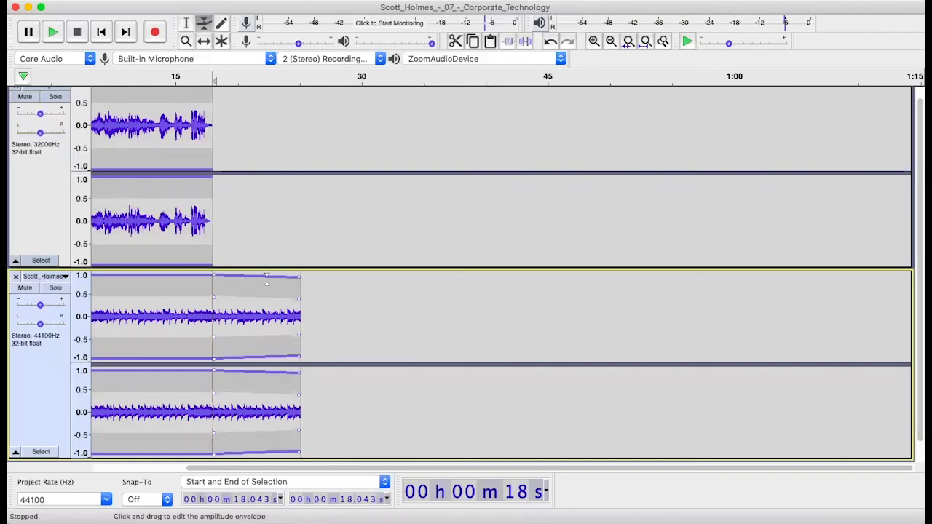
{"action": "left_click_drag", "start_coordinate": [297, 277], "coordinate": [296, 303]}
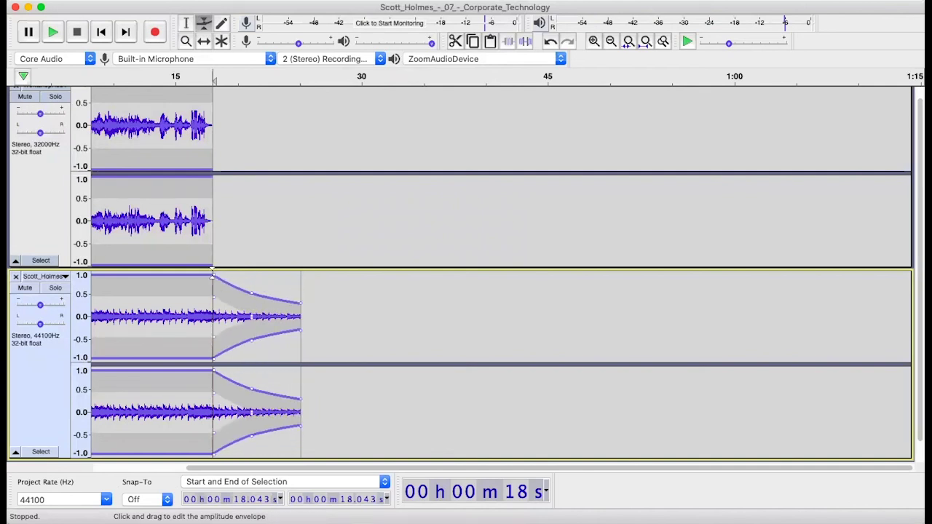
{"action": "left_click_drag", "start_coordinate": [213, 277], "coordinate": [193, 273]}
{"action": "scroll", "coordinate": [193, 274], "scroll_direction": "up", "scroll_amount": 1}
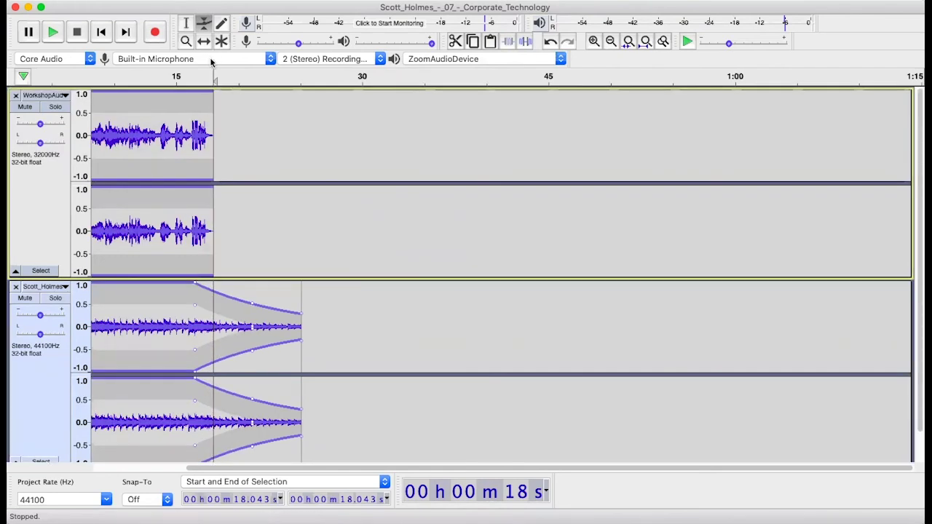
Return to the Selection tool and play the ending from about 15 seconds, then from about 13 seconds, to check the music fade-out
{"action": "left_click", "coordinate": [186, 27]}
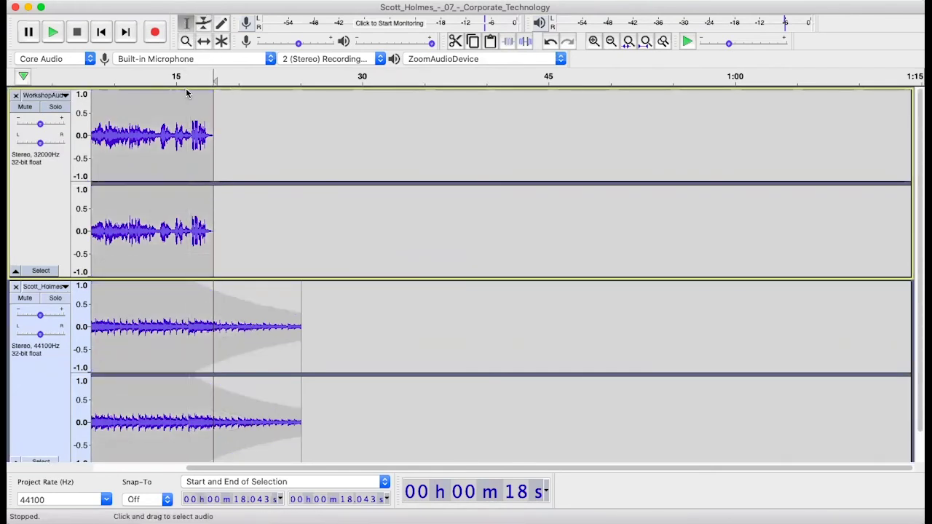
{"action": "left_click", "coordinate": [175, 78]}
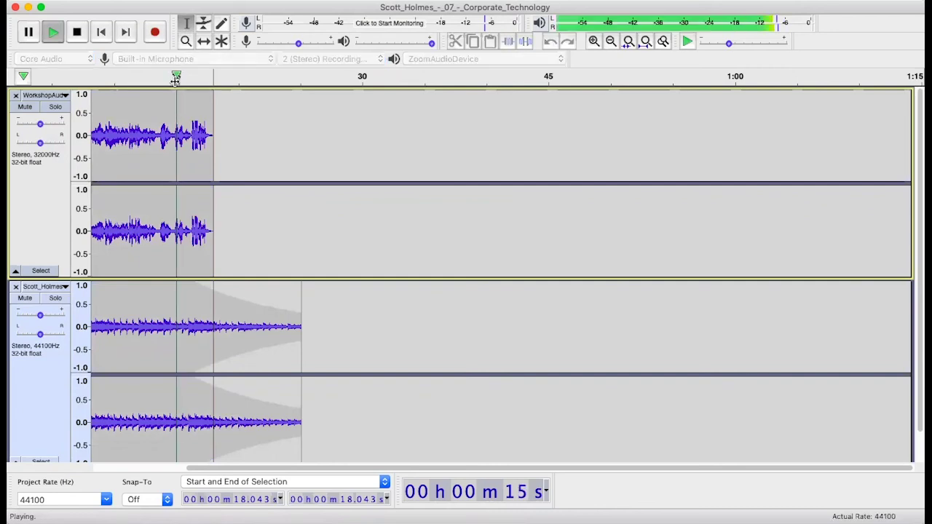
{"action": "left_click", "coordinate": [150, 79]}
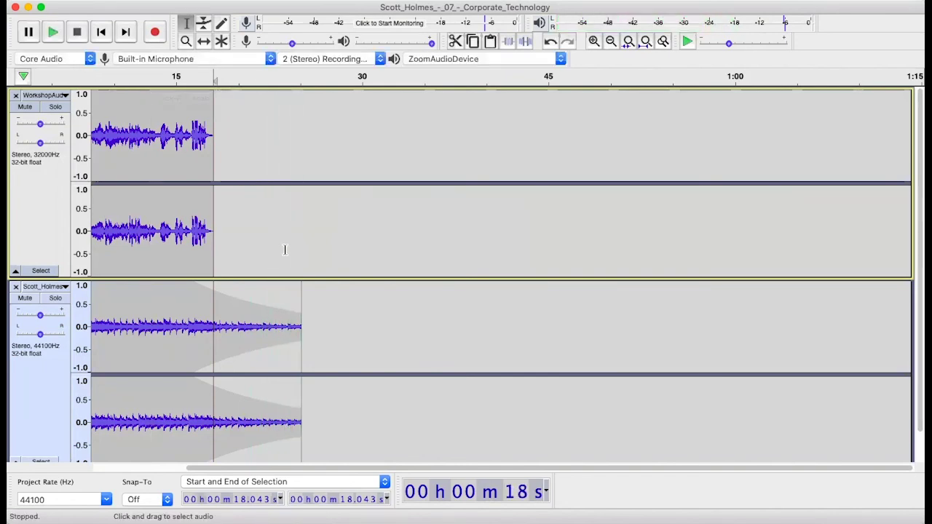
Export the mix to the Desktop as an MP3 named "Broadcast Stinger_Finished", accepting the mixdown to one mono file
{"action": "scroll", "coordinate": [285, 250], "scroll_direction": "down", "scroll_amount": 2}
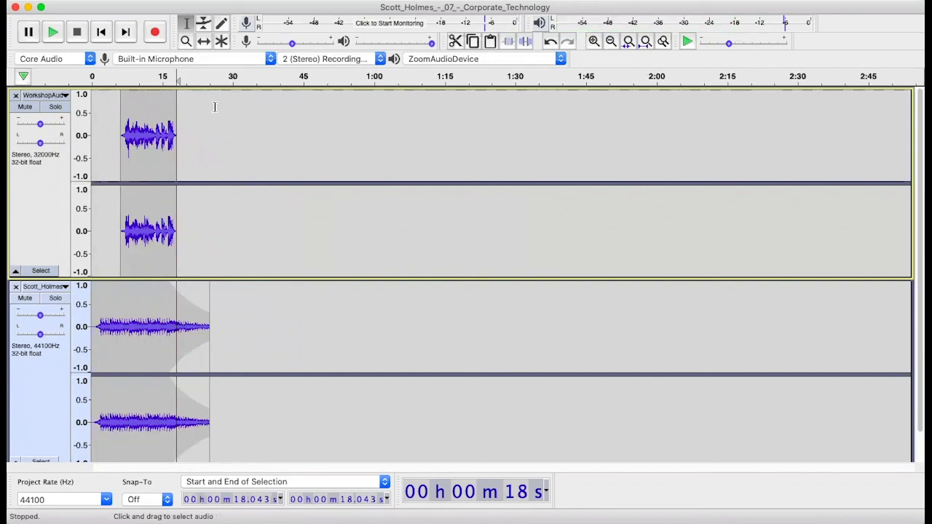
{"action": "left_click", "coordinate": [102, 0]}
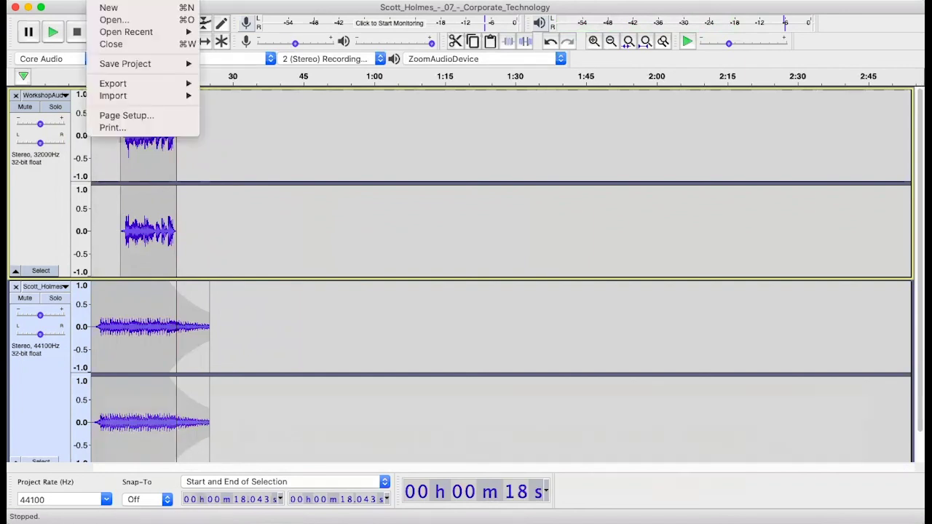
{"action": "mouse_move", "coordinate": [135, 85]}
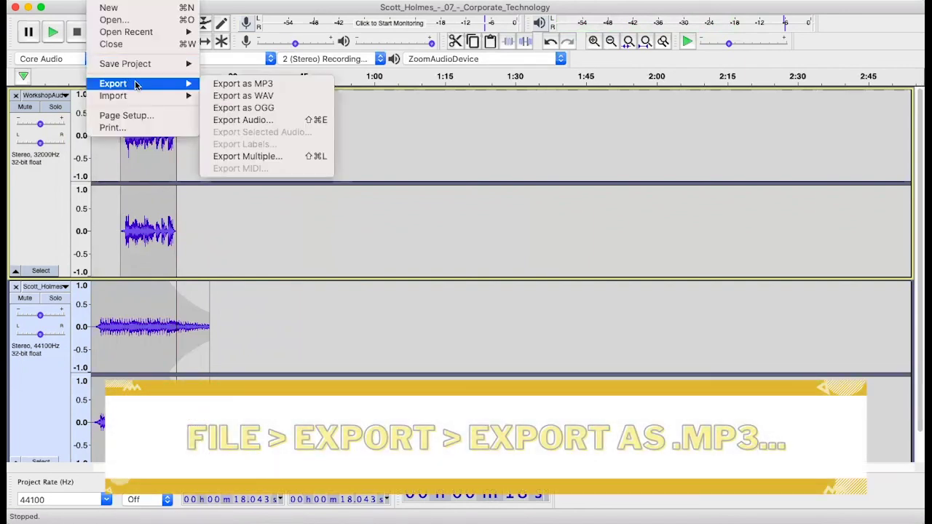
{"action": "left_click", "coordinate": [242, 84]}
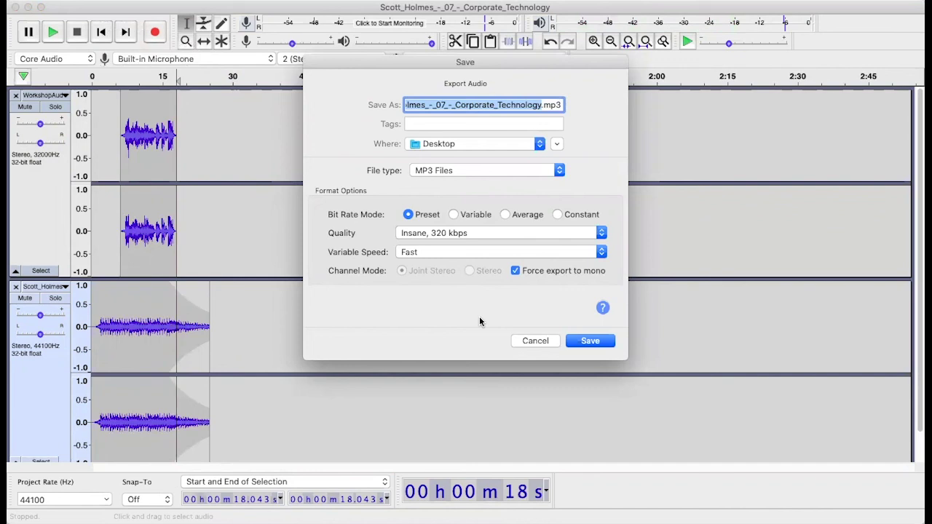
{"action": "type", "text": "Broadcast Stinger_Finished"}
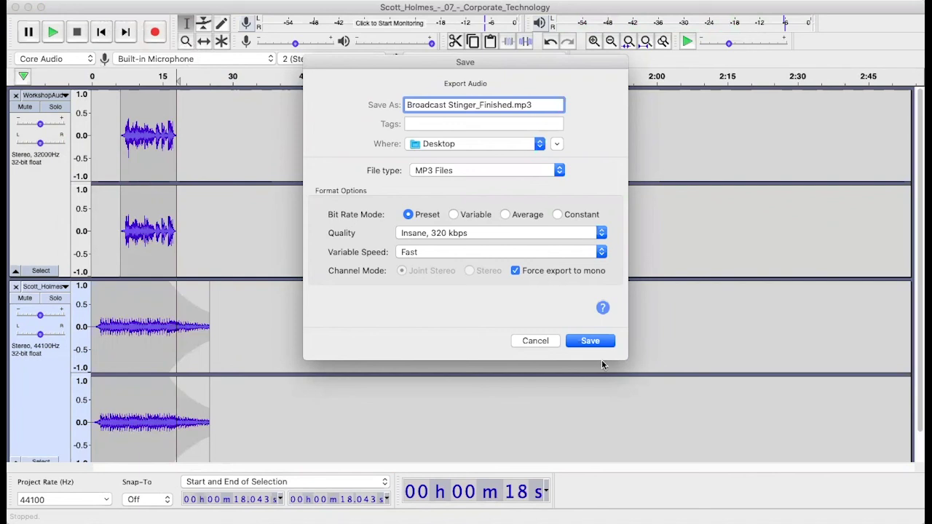
{"action": "left_click", "coordinate": [592, 341]}
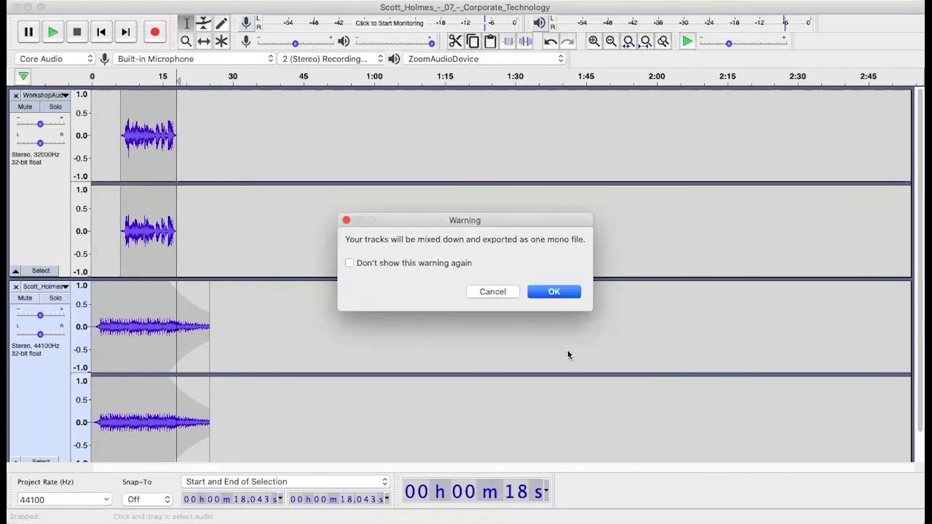
{"action": "left_click", "coordinate": [550, 291]}
Enter the artist's name and the track title "Broadcast Stinger Finished" in the metadata tags, and complete the export
{"action": "key", "text": "Tab"}
{"action": "type", "text": "So"}
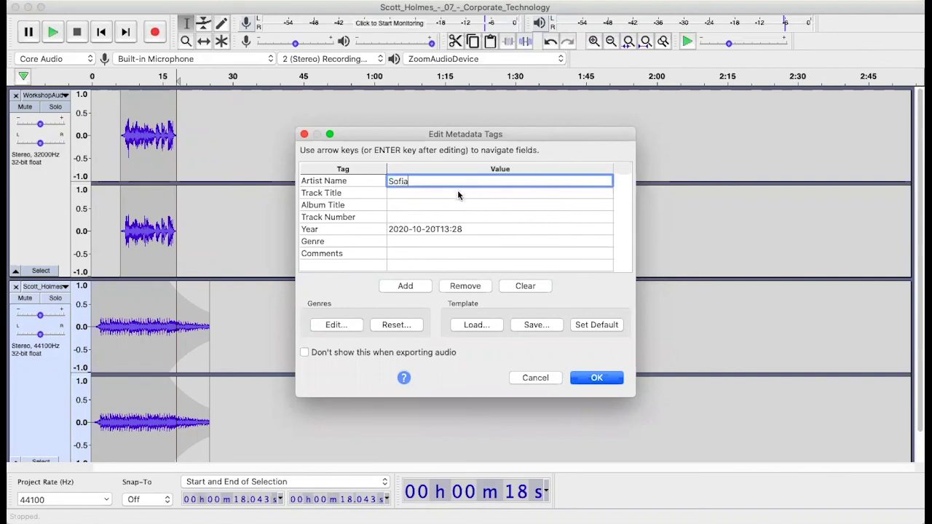
{"action": "left_click", "coordinate": [403, 196]}
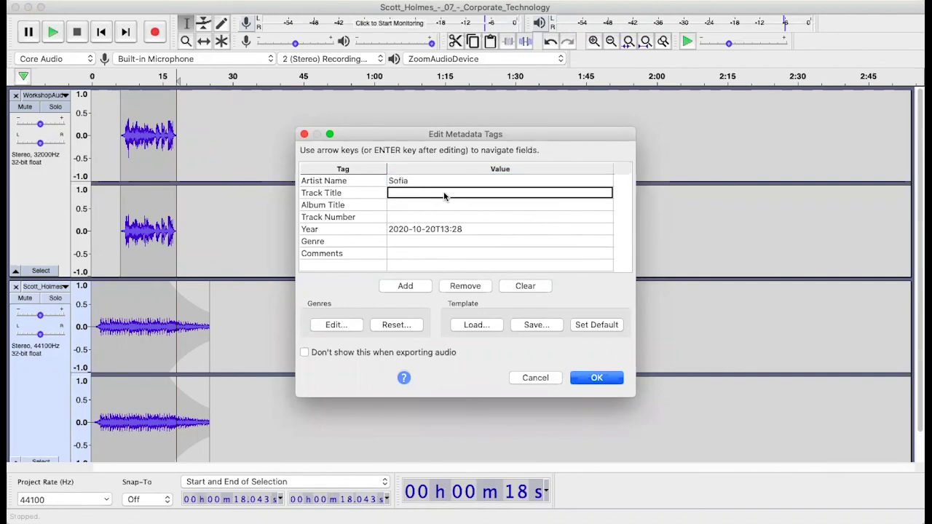
{"action": "type", "text": "Broadcast Stinger Finished"}
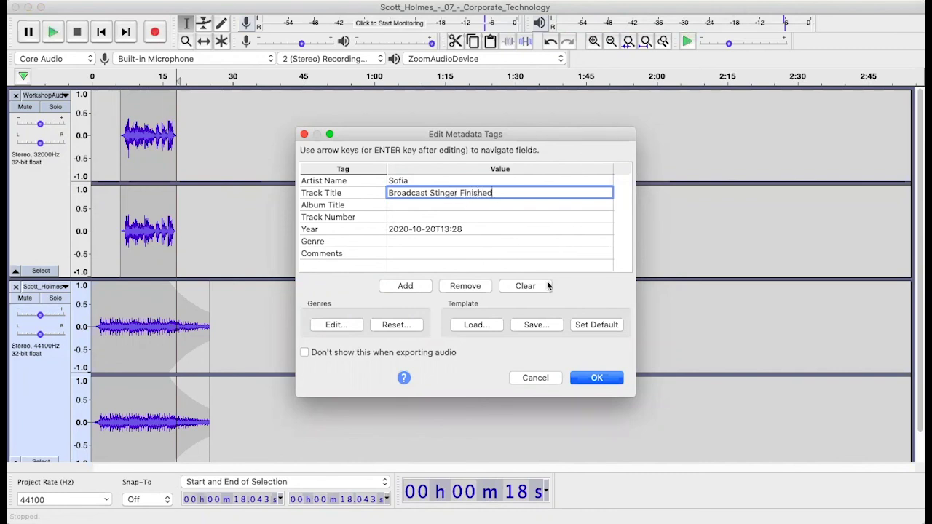
{"action": "left_click", "coordinate": [597, 376]}
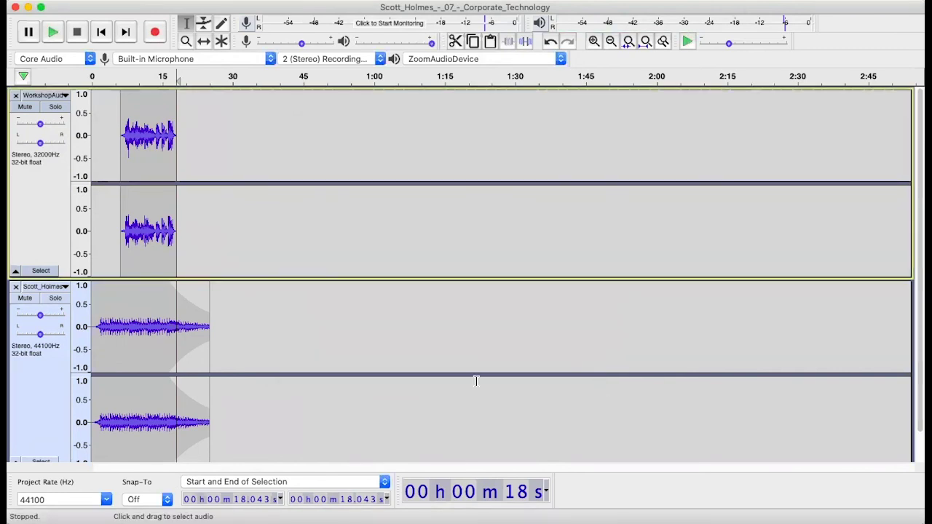